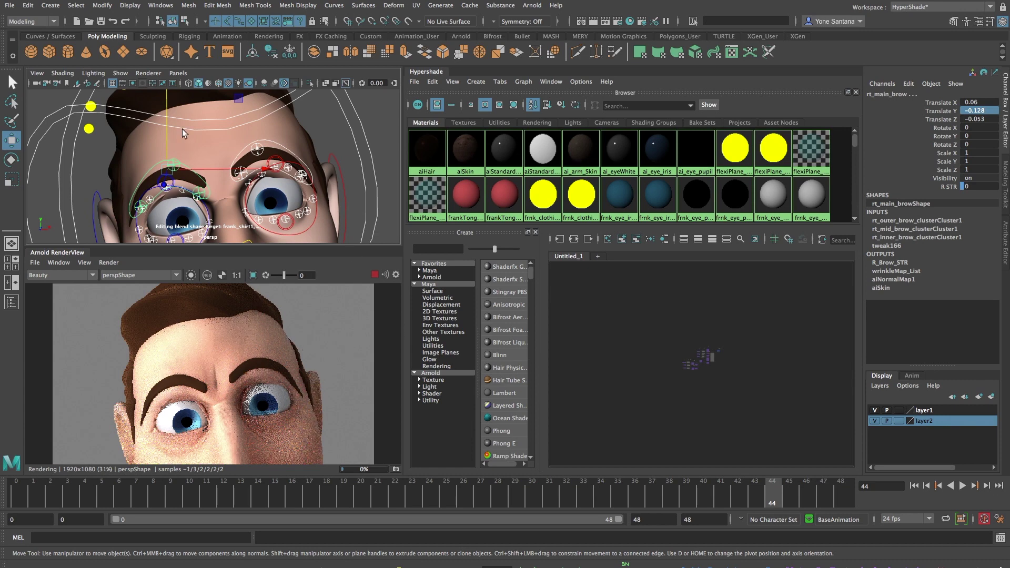
Raise the character's right main brow control to a Translate Y of about 0.239
drag(165, 133, 166, 106)
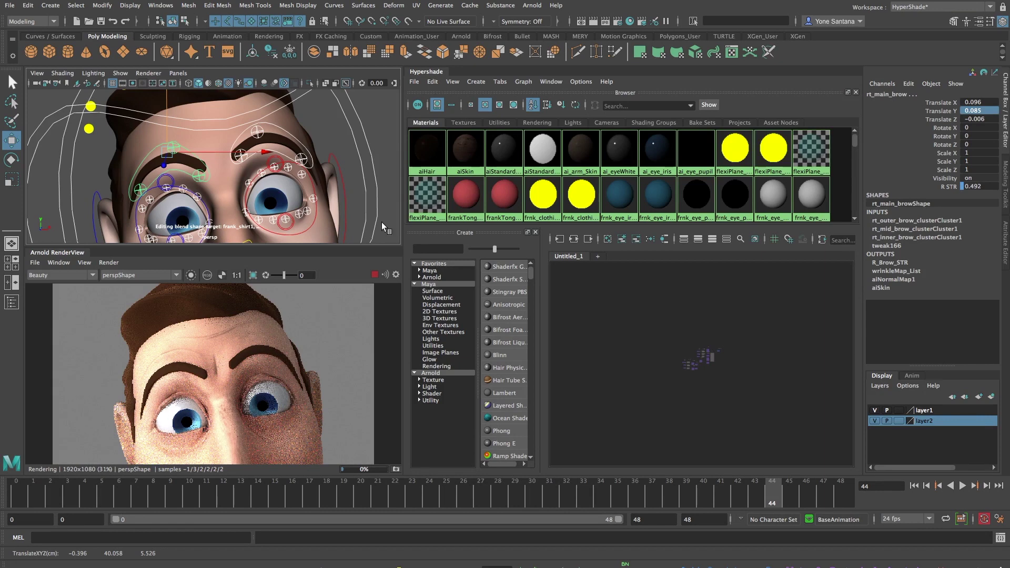
drag(167, 114, 169, 102)
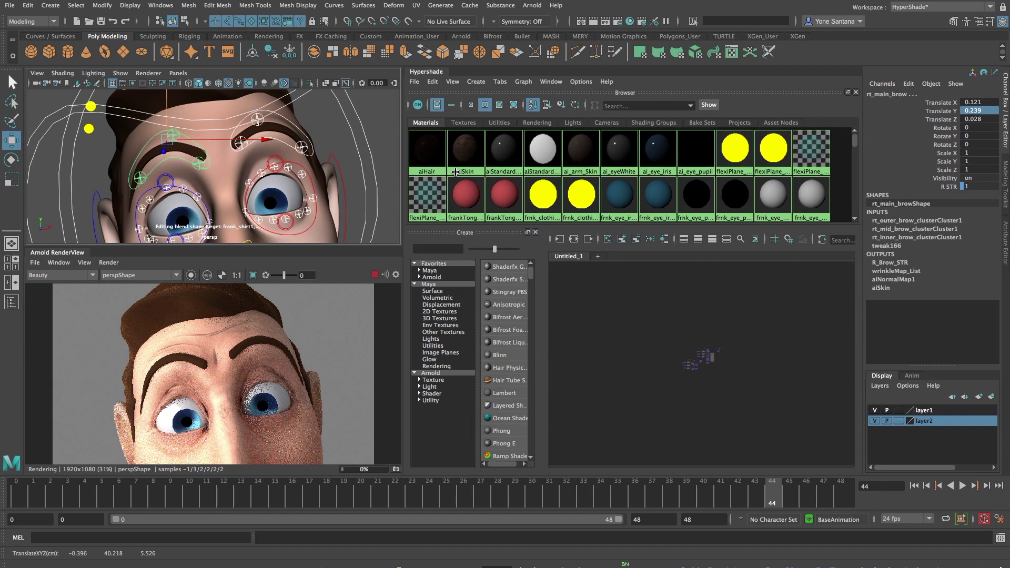
Examine the surprise_base.exr, brow_L_NRM.exr and brow_R_NRM.exr textures by soloing each node on the face in turn
alt+right_drag(685, 373, 877, 422)
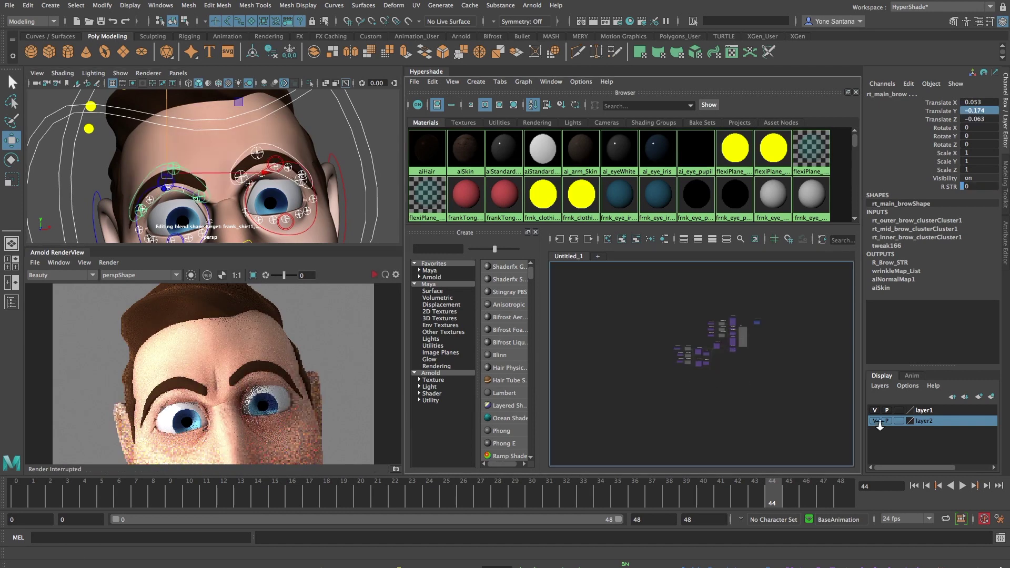
alt+middle_drag(686, 360, 641, 366)
alt+right_drag(644, 366, 843, 397)
scroll(705, 334, up, 6)
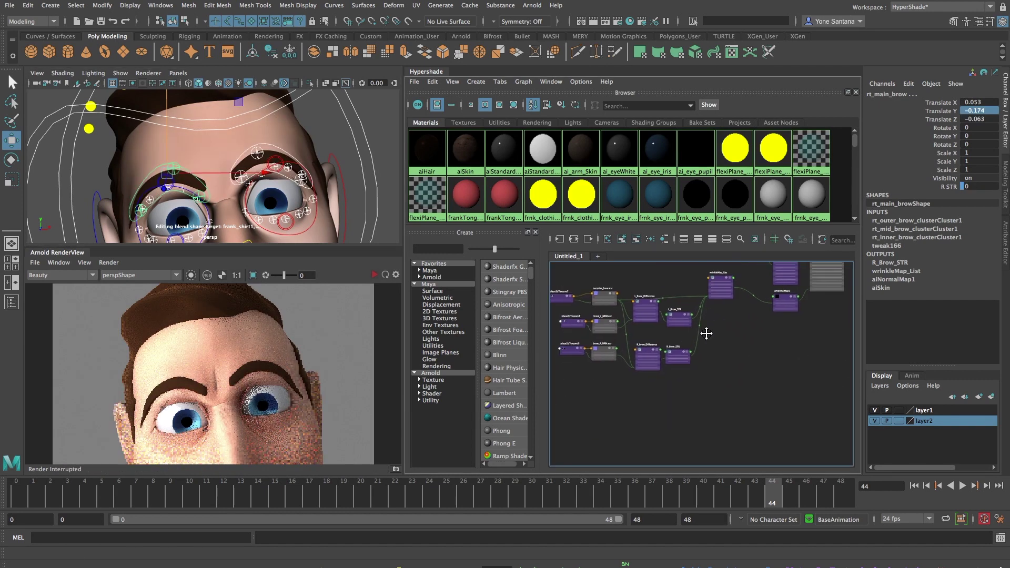
click(667, 287)
click(667, 284)
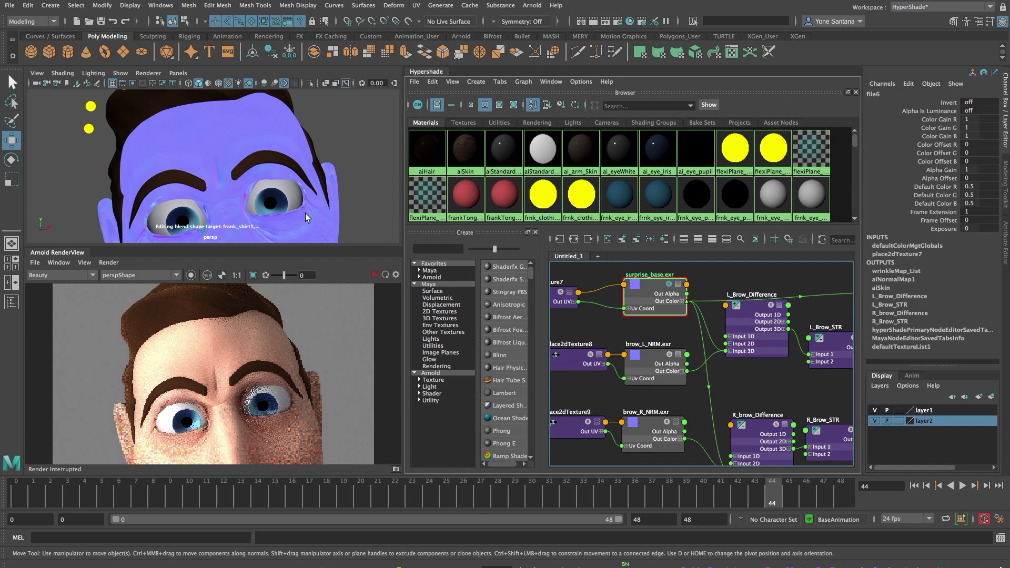
click(670, 360)
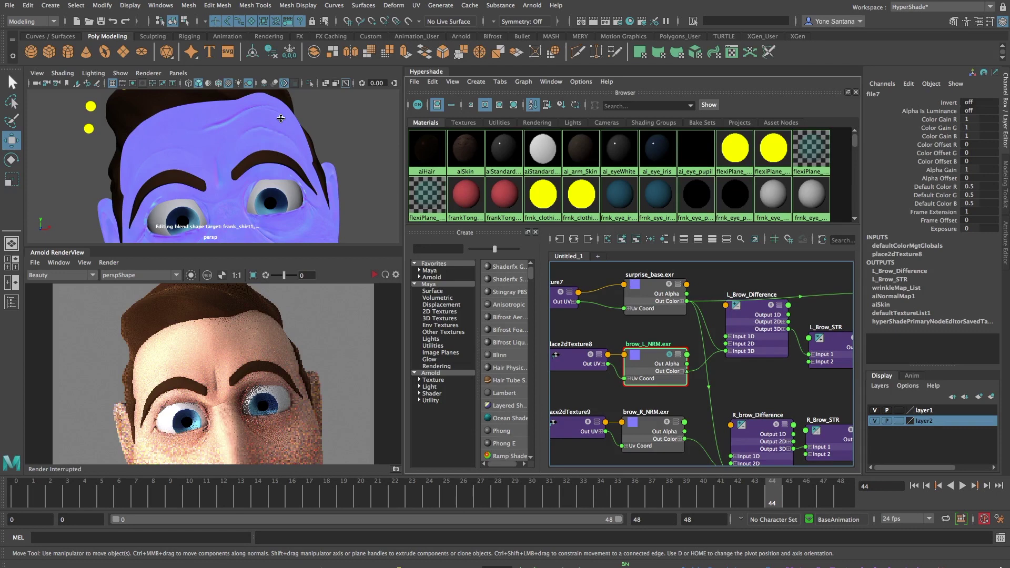
click(668, 423)
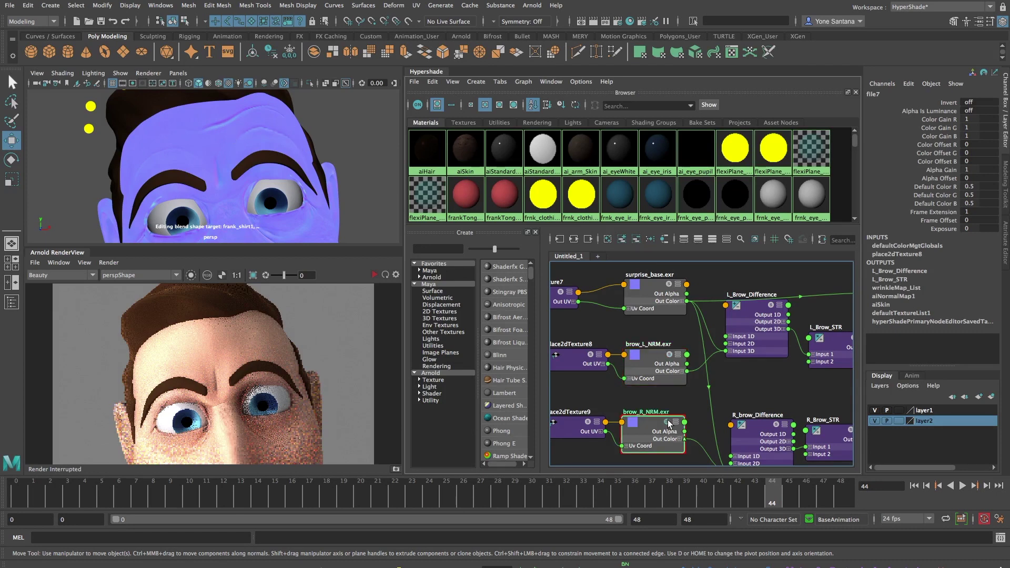
Solo the wrinkleMap_List node and raise the right main brow control to examine how the combined wrinkle map responds
alt+right_drag(824, 394, 762, 374)
alt+middle_drag(728, 374, 537, 397)
scroll(745, 375, up, 5)
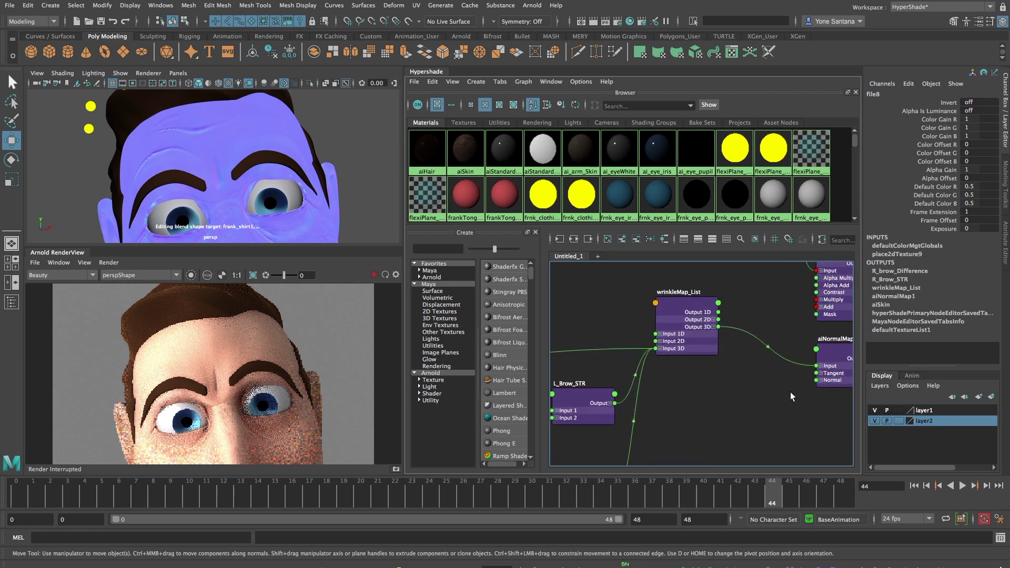
click(701, 305)
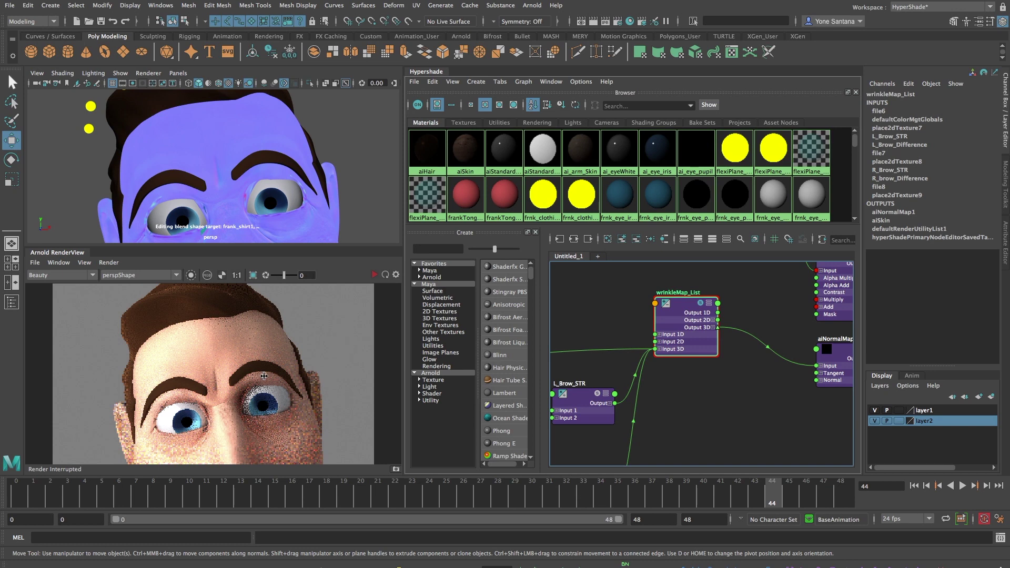
click(166, 171)
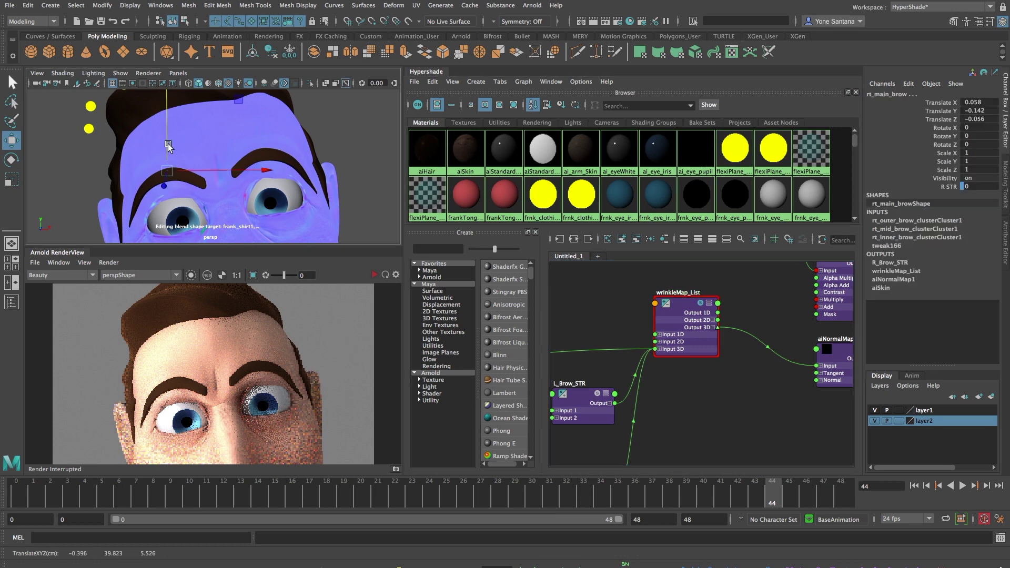
drag(168, 151, 169, 116)
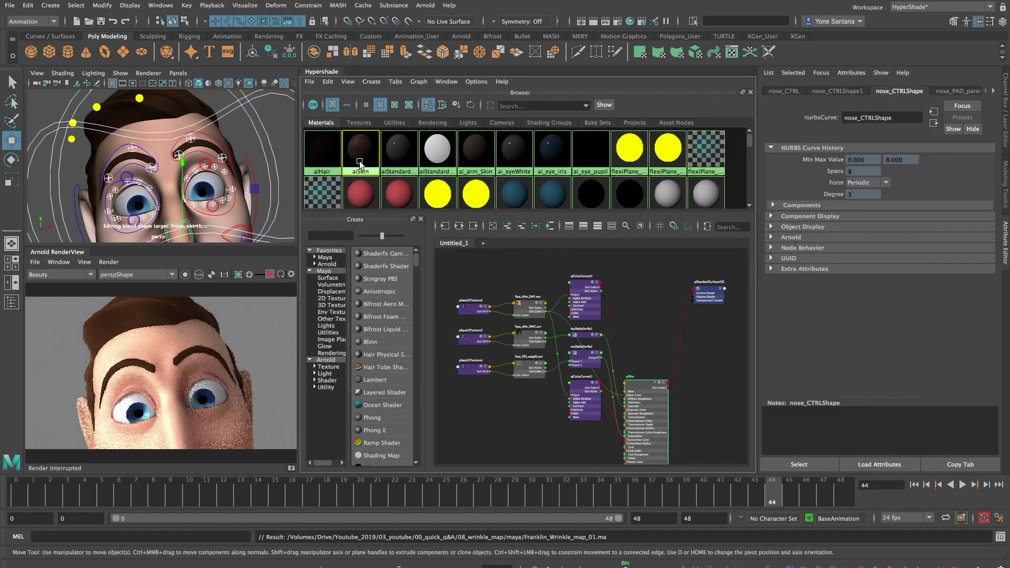
Create an aiNormalMap node and connect its Out Value to the Normal Camera input of the aiSkin material
click(360, 158)
alt+middle_drag(641, 414, 634, 344)
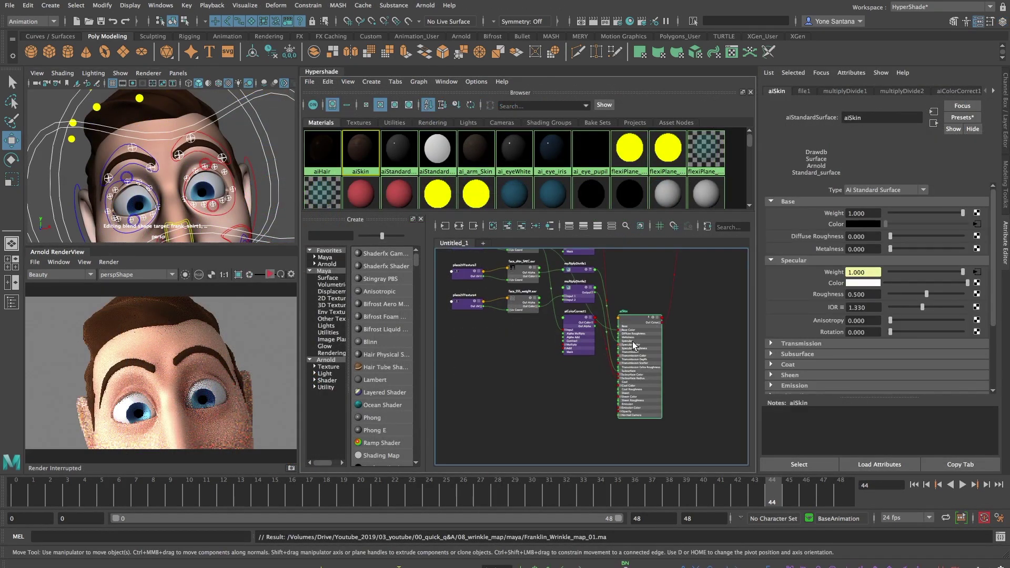
alt+right_drag(635, 343, 714, 397)
alt+middle_drag(664, 402, 696, 392)
alt+right_drag(696, 392, 719, 397)
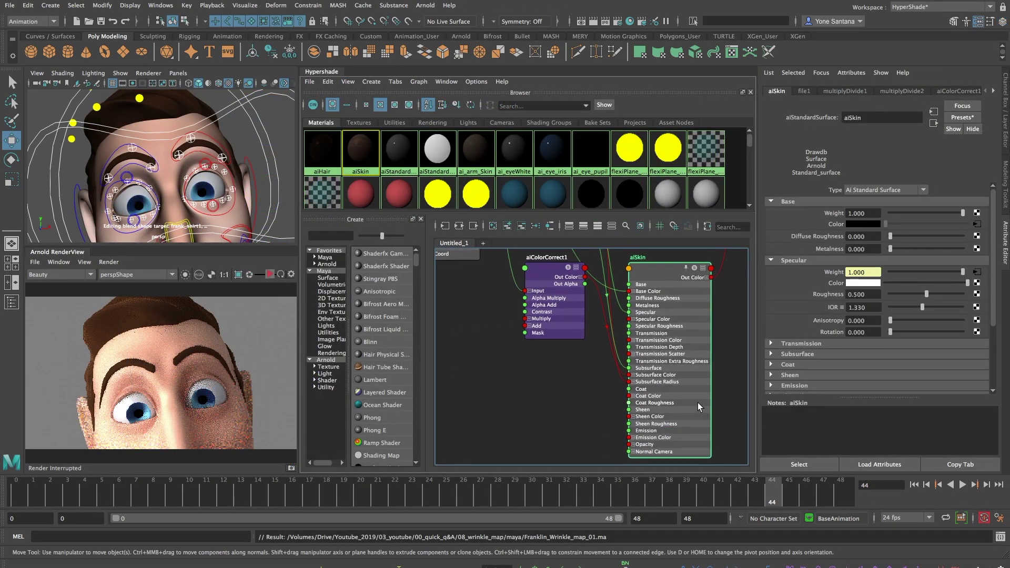
alt+middle_drag(693, 397, 727, 327)
middle_drag(670, 385, 644, 375)
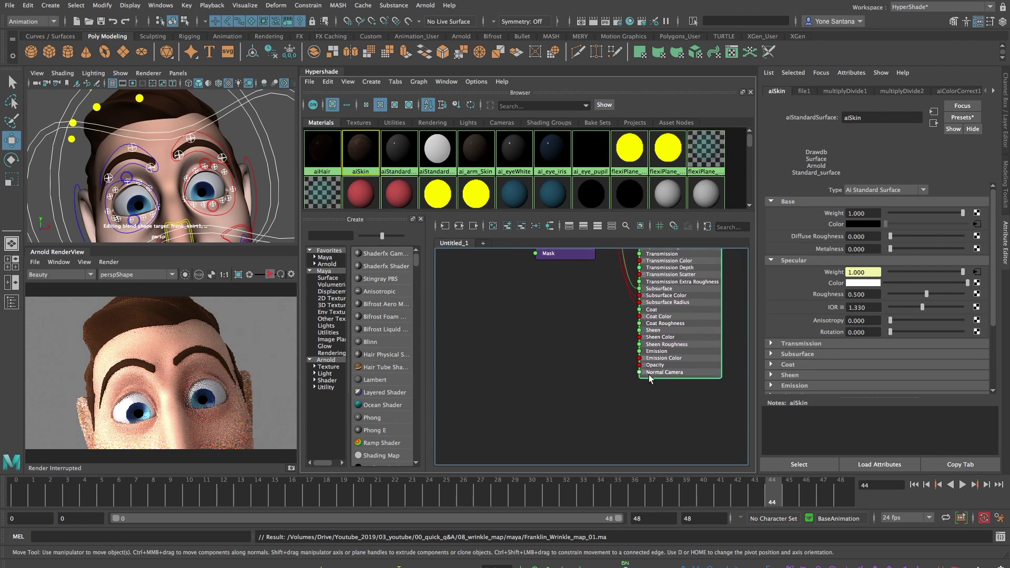
click(530, 386)
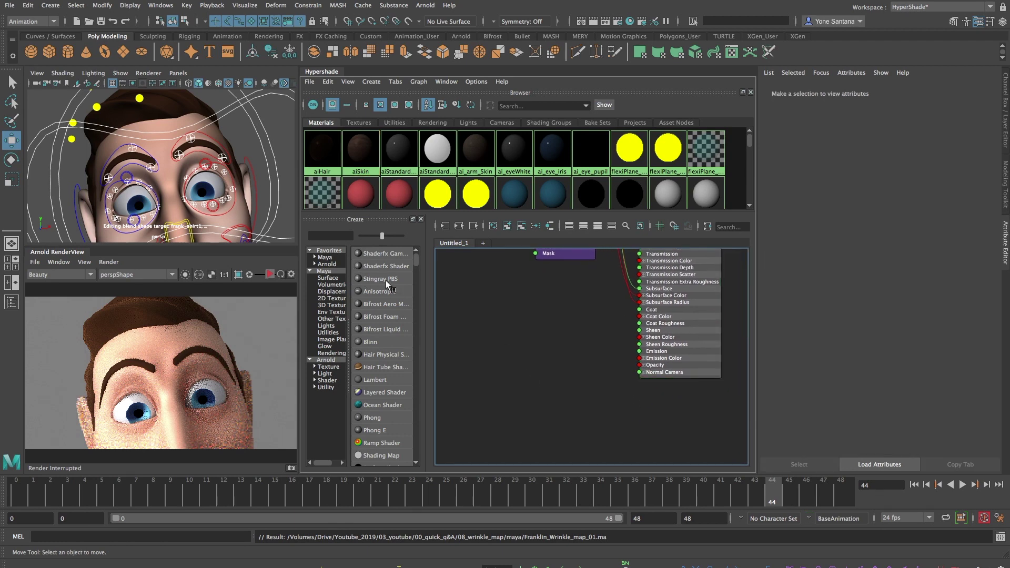
click(333, 264)
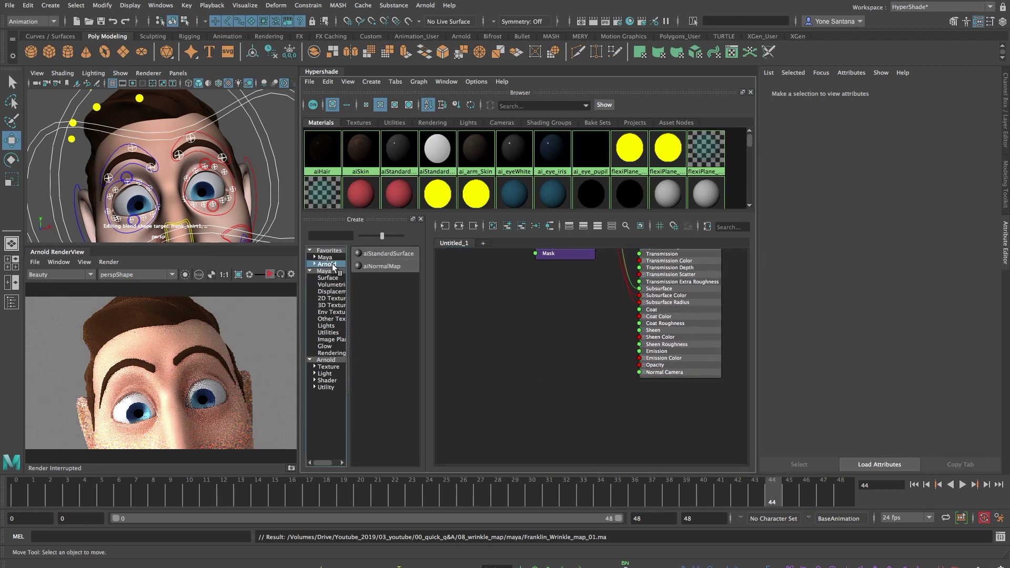
click(382, 267)
drag(522, 353, 545, 353)
drag(636, 377, 637, 371)
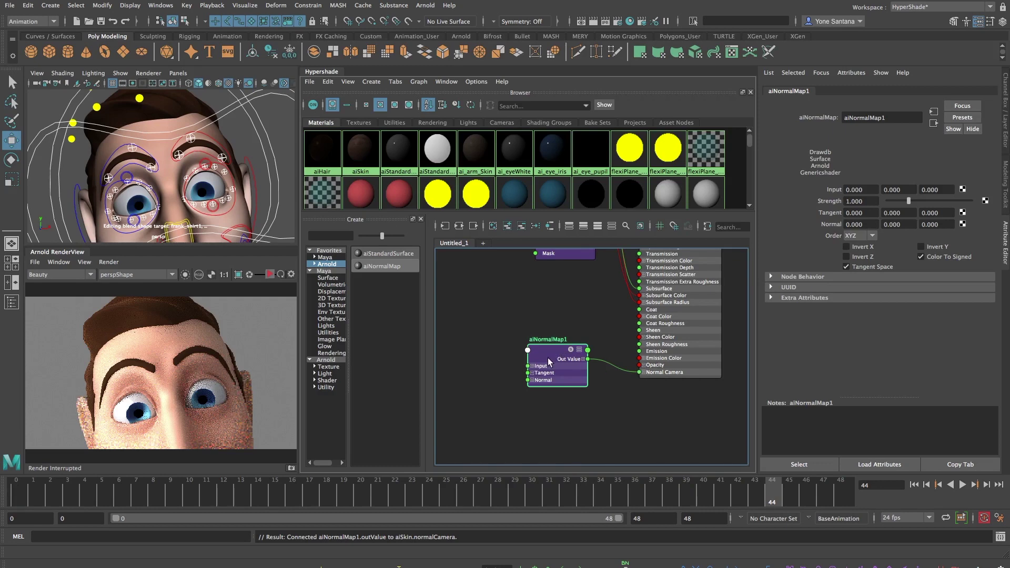
drag(551, 363, 550, 370)
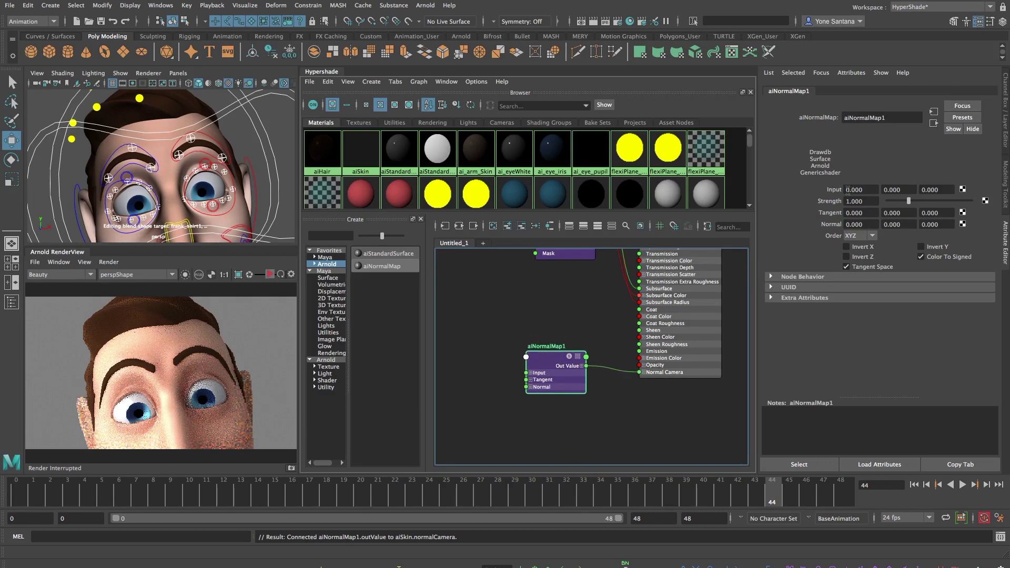
Connect a new File texture to the normal map's Input and load surprise_base.exr into it
click(962, 190)
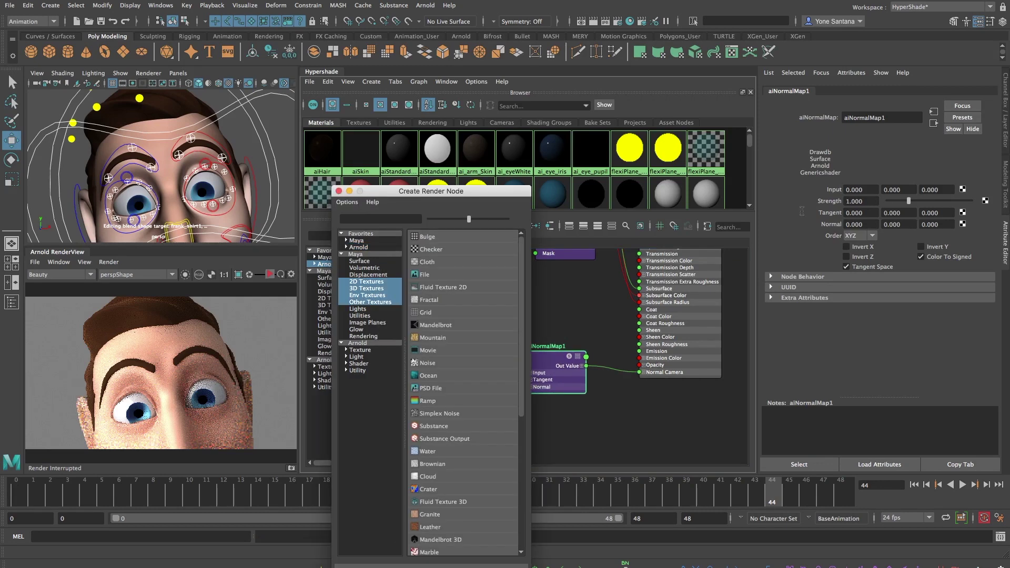
click(423, 274)
alt+middle_drag(533, 390, 632, 342)
alt+right_drag(633, 341, 611, 339)
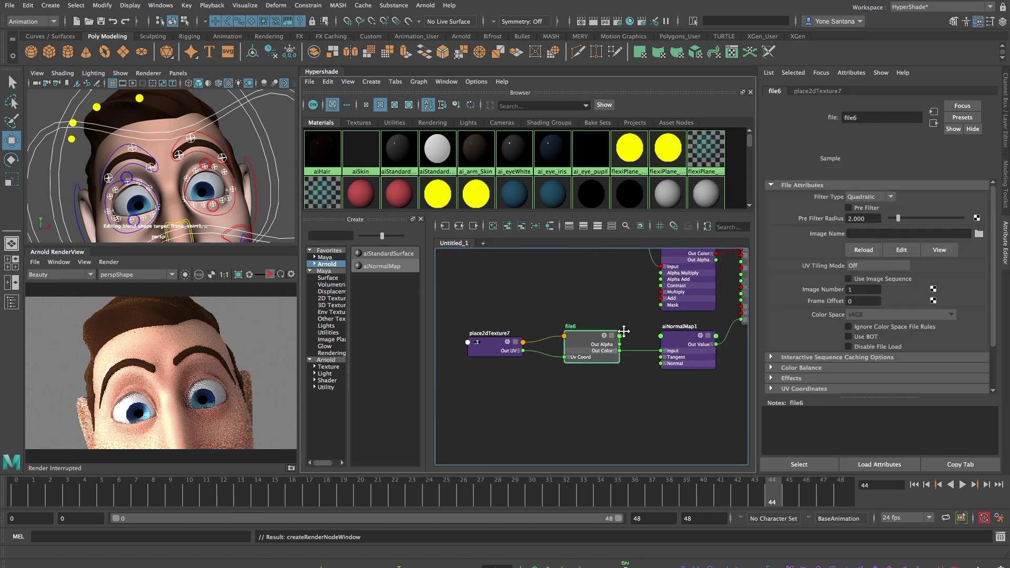
click(978, 234)
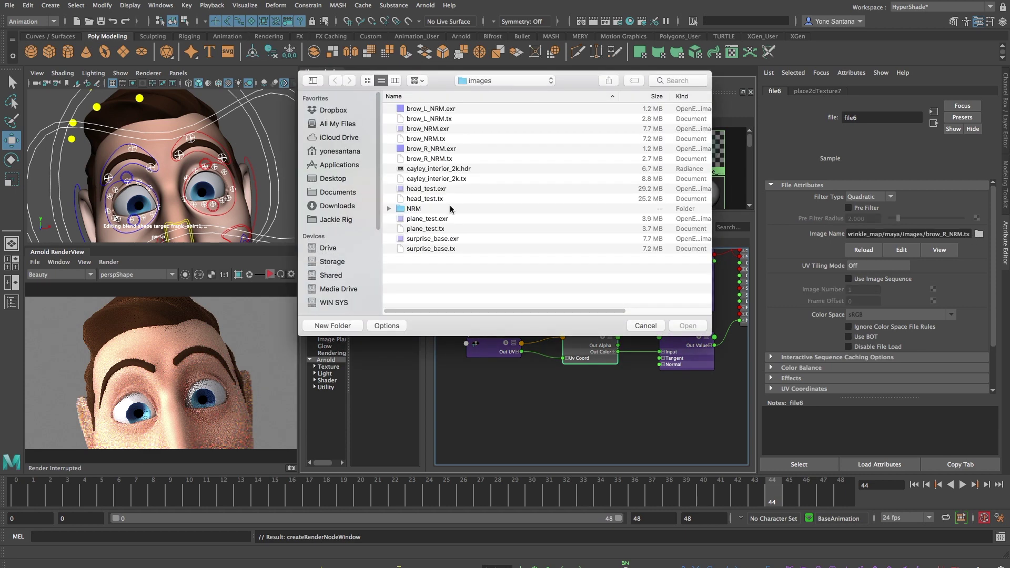
click(443, 239)
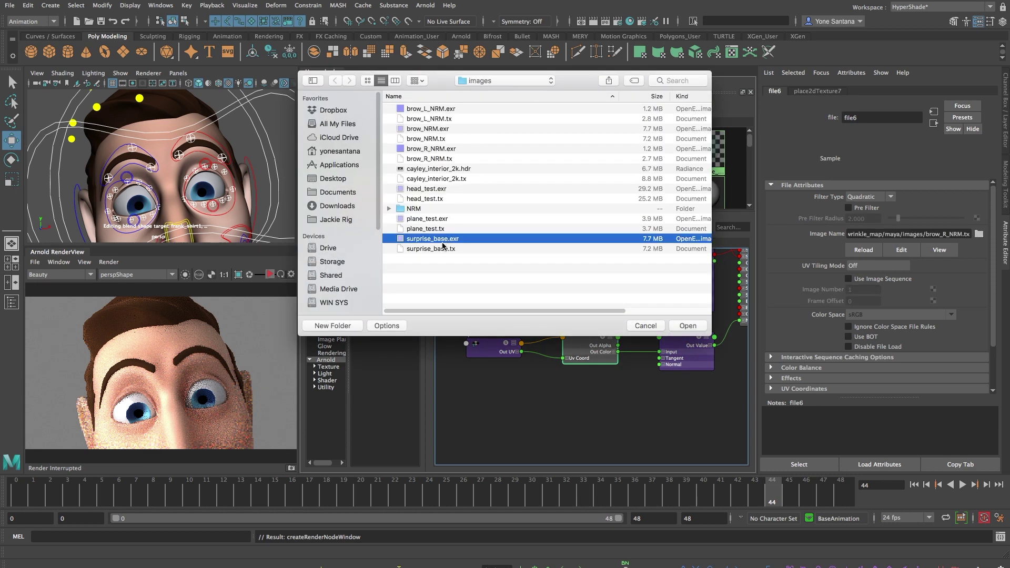
click(686, 326)
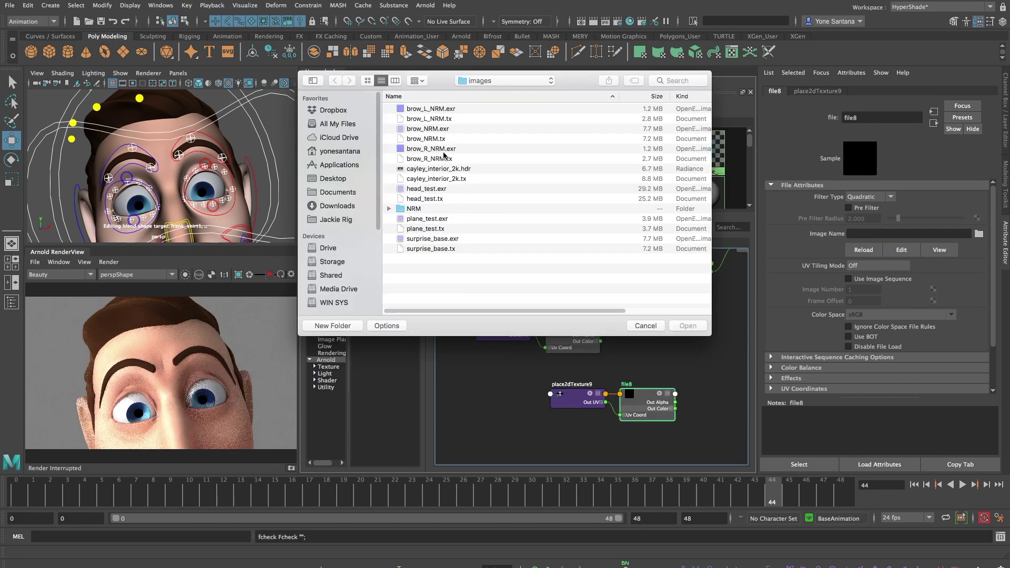
Load brow_R_NRM.exr into the file8 texture and line up its nodes beneath the other two texture nodes
click(448, 150)
click(686, 326)
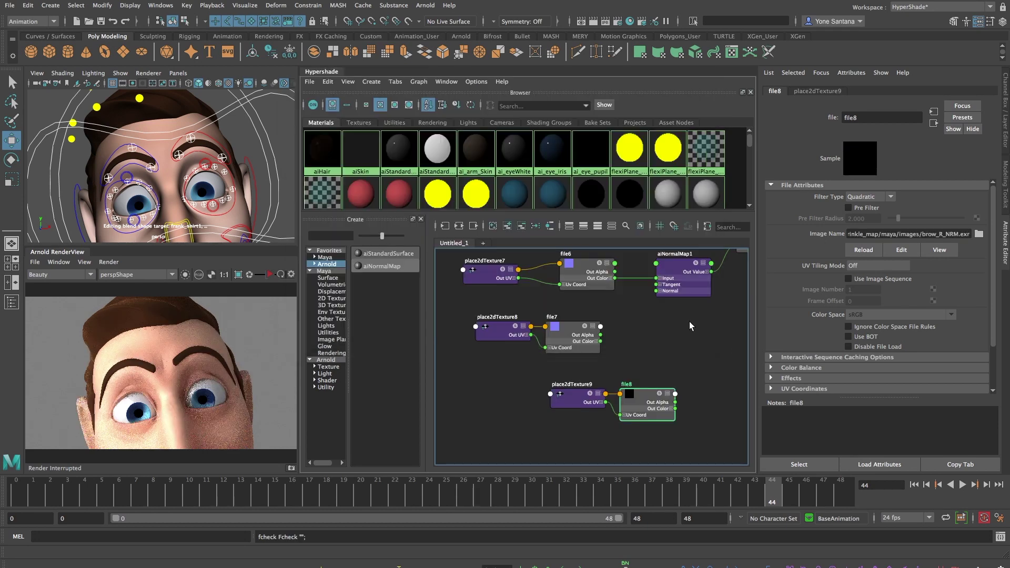
drag(690, 368, 543, 434)
drag(628, 408, 620, 406)
drag(620, 405, 552, 400)
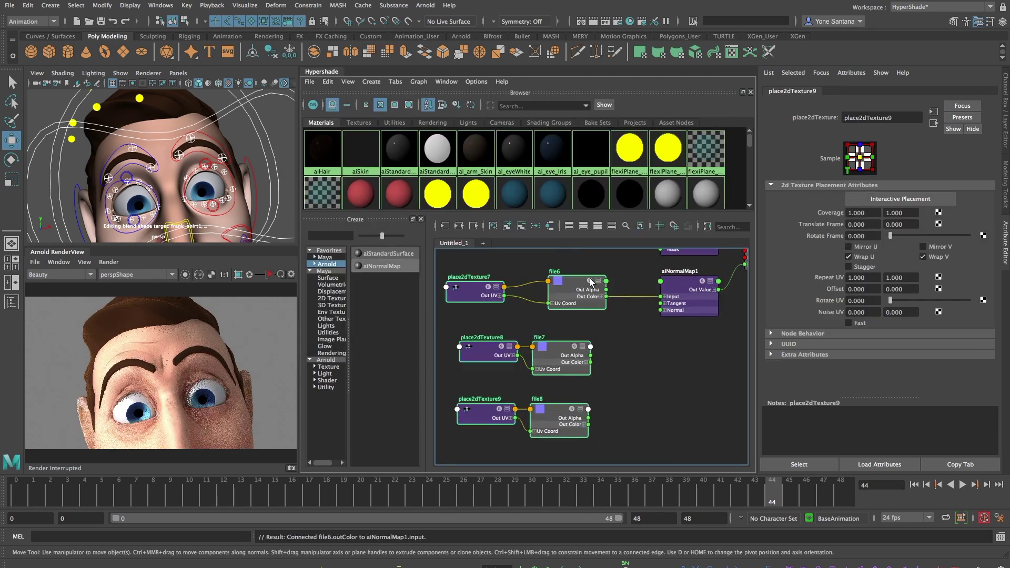
Preview the three maps by soloing the file nodes and connecting file7's and file8's Out Color to the normal map's Input in turn
click(590, 280)
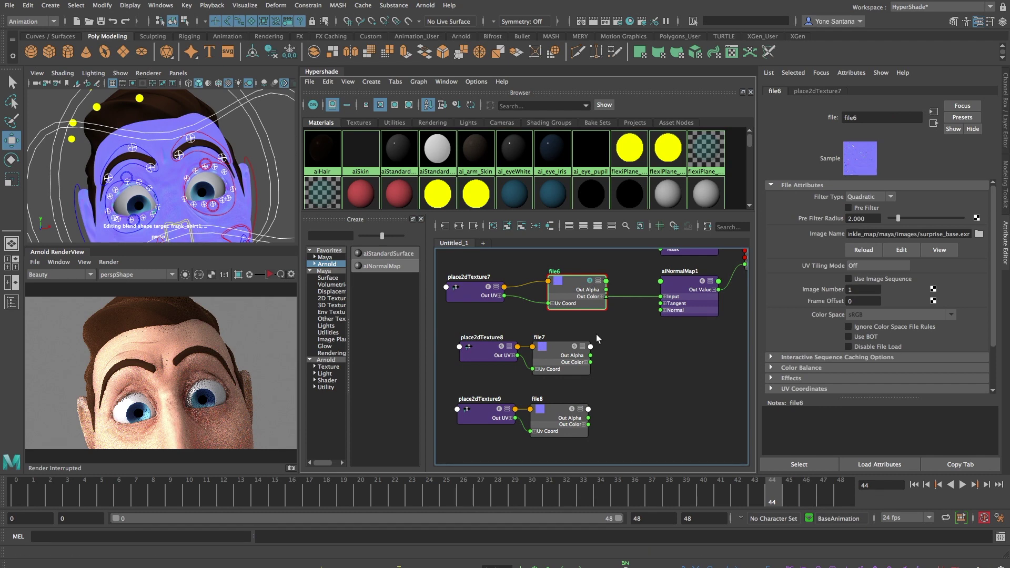
drag(656, 302, 660, 298)
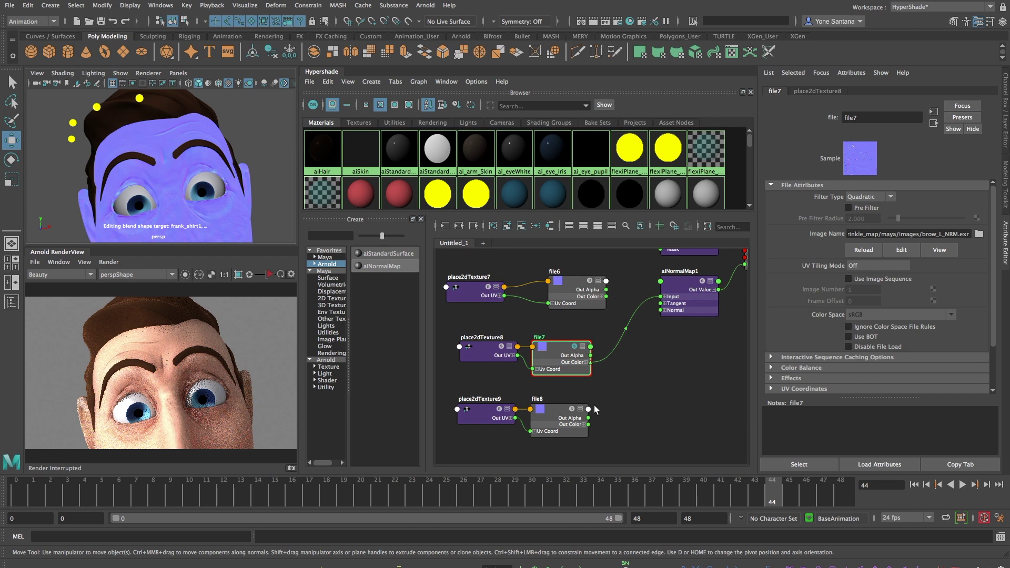
drag(588, 417, 660, 297)
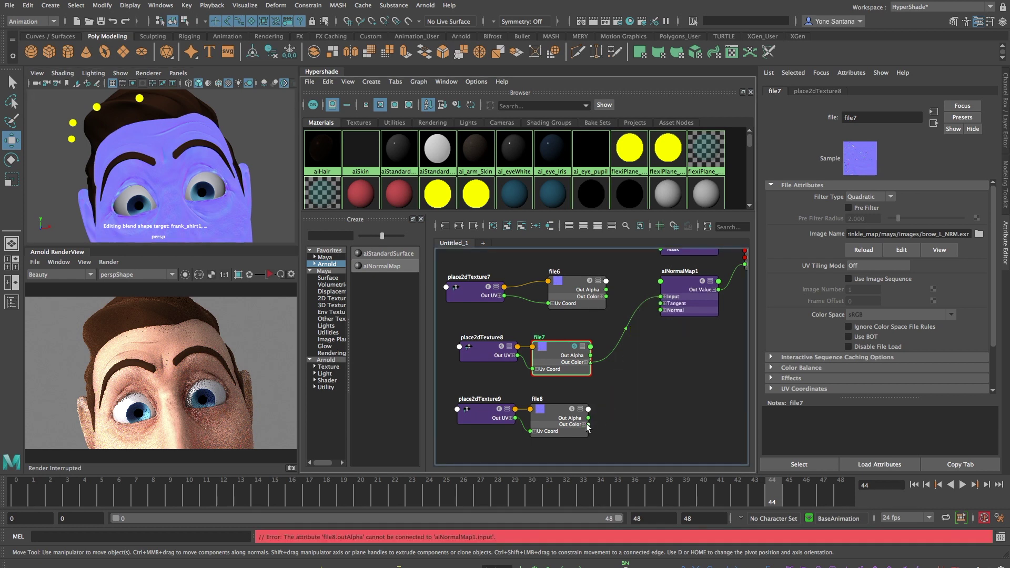
drag(588, 426, 660, 296)
click(570, 417)
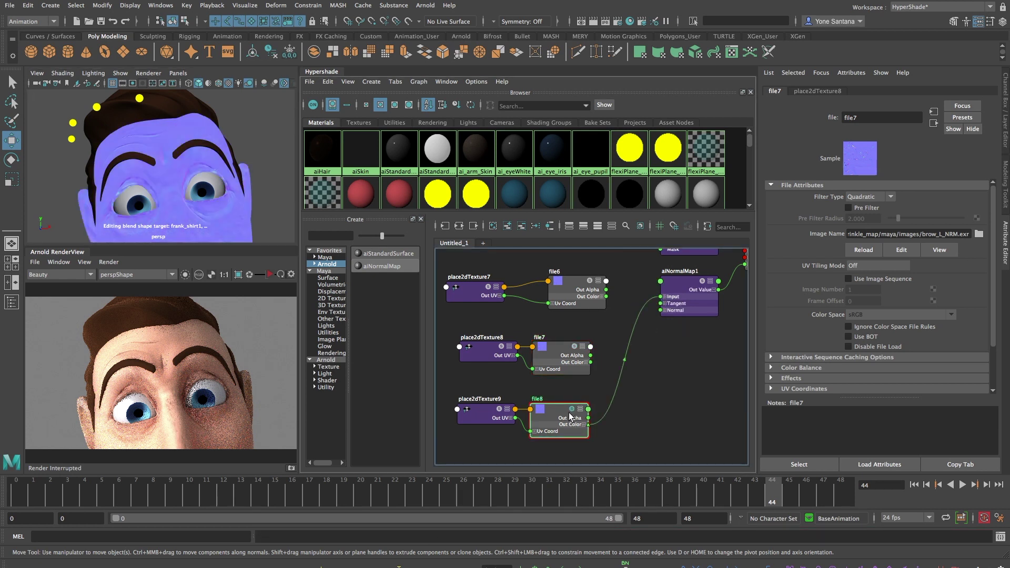
Disconnect file8 from the normal map's Input and move the three texture node pairs farther away from aiNormalMap1
drag(659, 297, 591, 299)
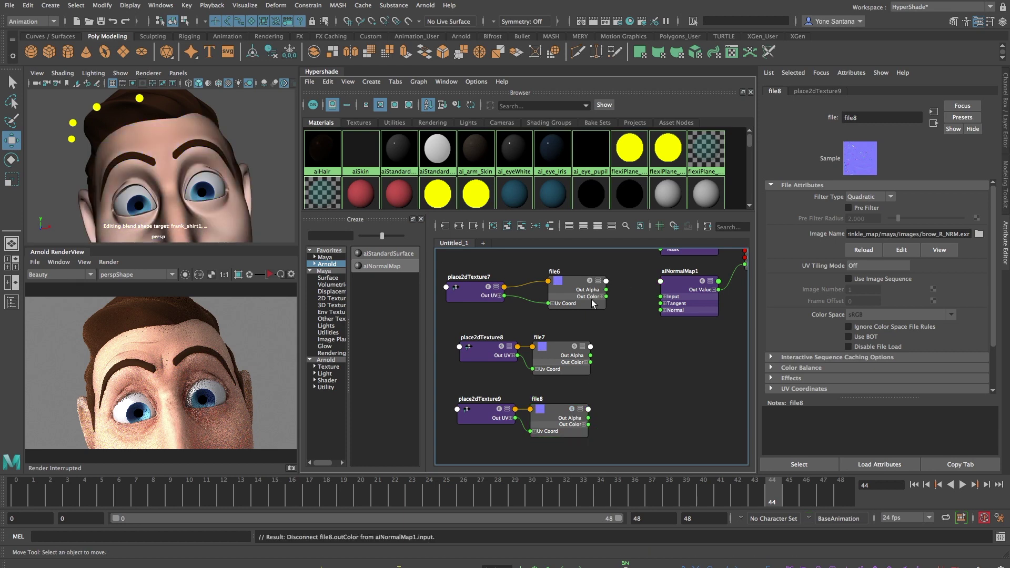
drag(443, 264, 610, 419)
scroll(585, 383, down, 2)
alt+middle_drag(578, 376, 642, 373)
drag(653, 315, 492, 323)
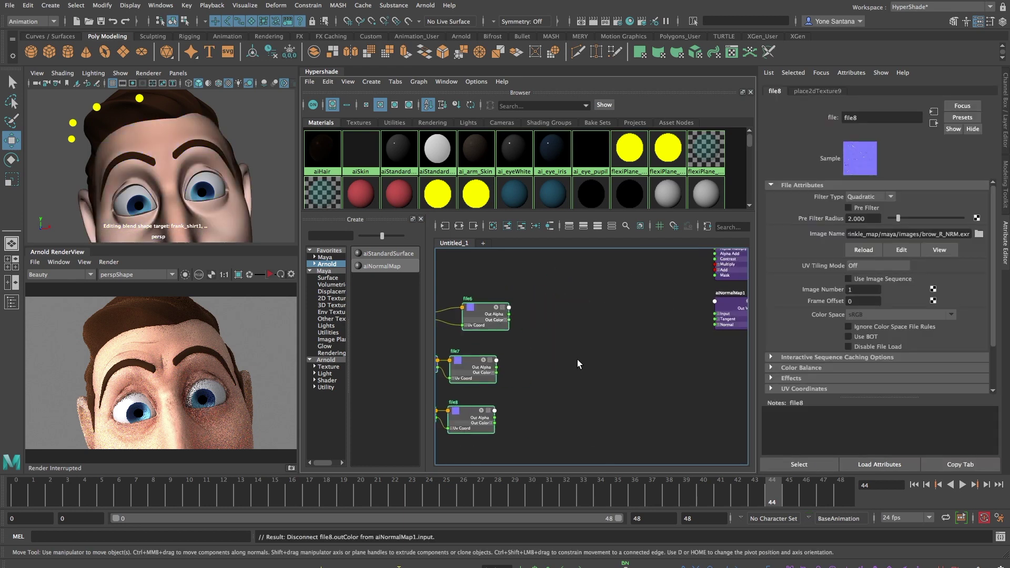
scroll(577, 363, down, 2)
alt+middle_drag(577, 363, 611, 359)
drag(525, 322, 508, 321)
click(581, 360)
scroll(580, 359, up, 3)
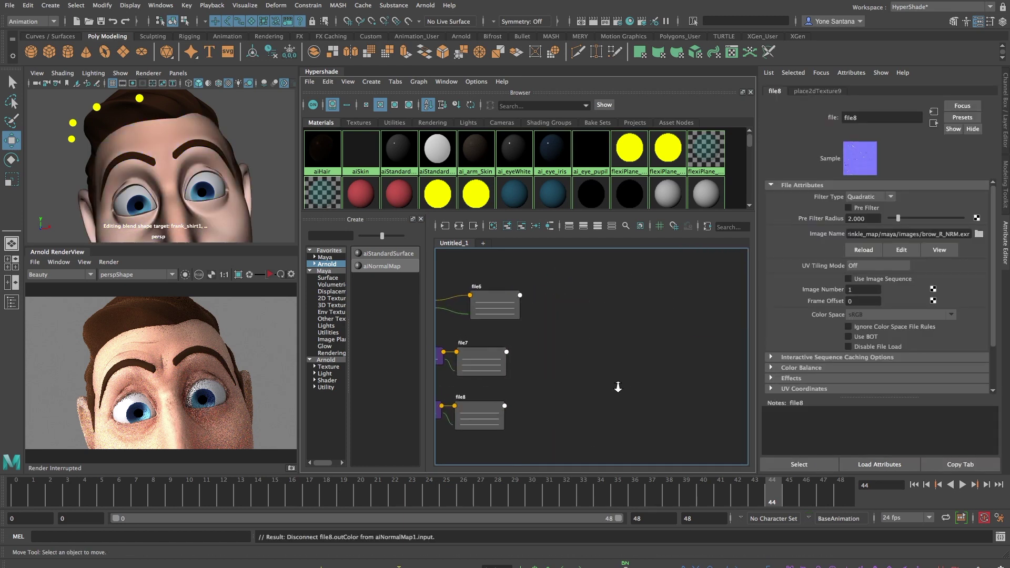
Add a plusMinusAverage node named L_Brow_Difference between the file textures and the normal map
key(Tab)
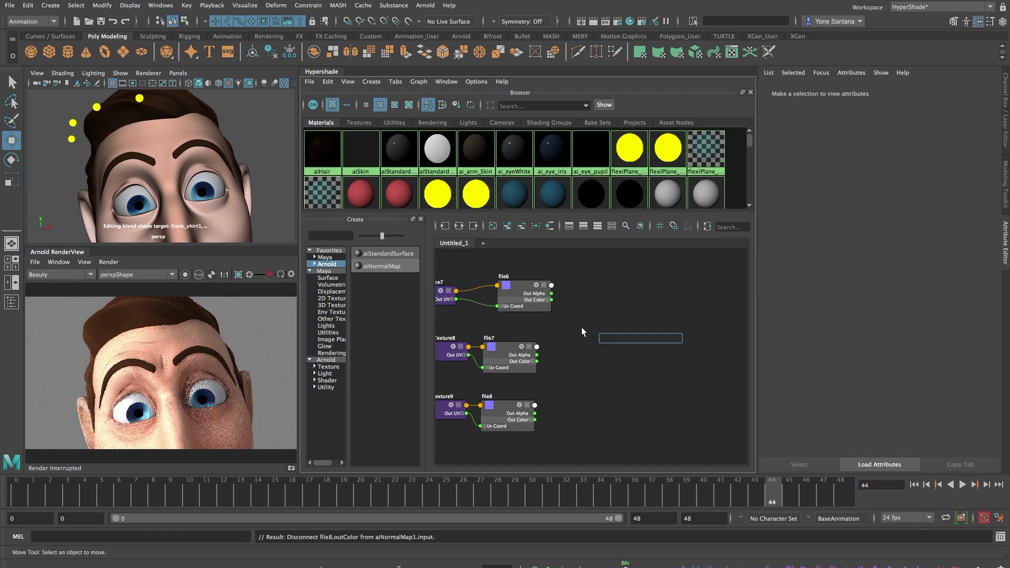
text(plu)
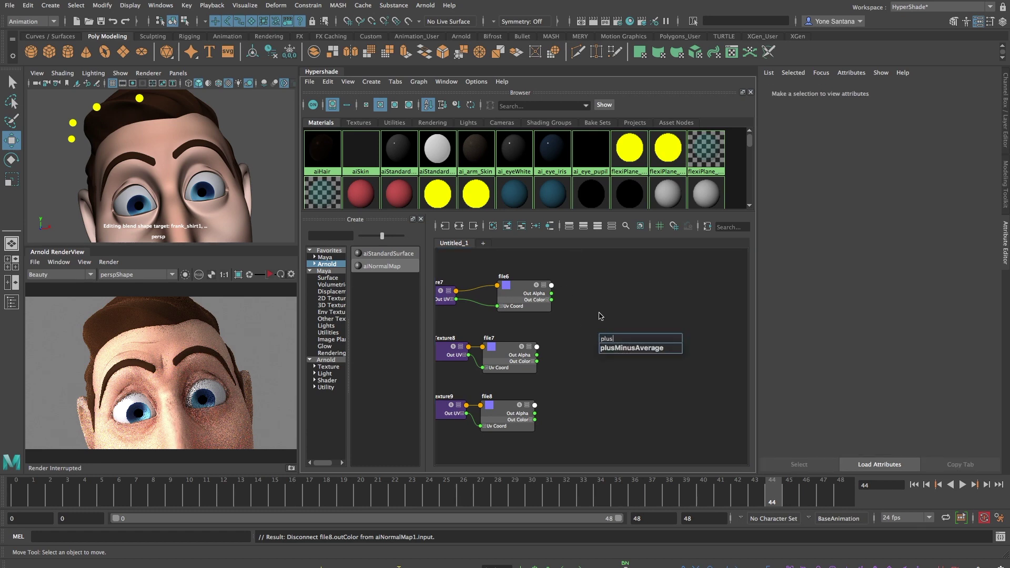
text(s)
click(632, 349)
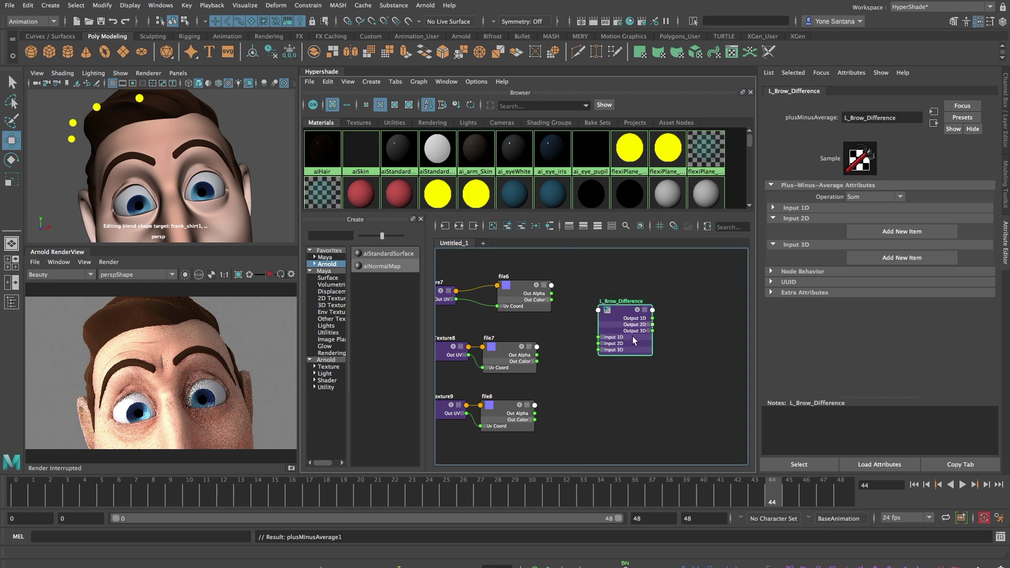
Set L_Brow_Difference's operation to Subtract and add two Input 3D items to it
click(894, 197)
click(869, 232)
click(886, 258)
drag(623, 317, 633, 312)
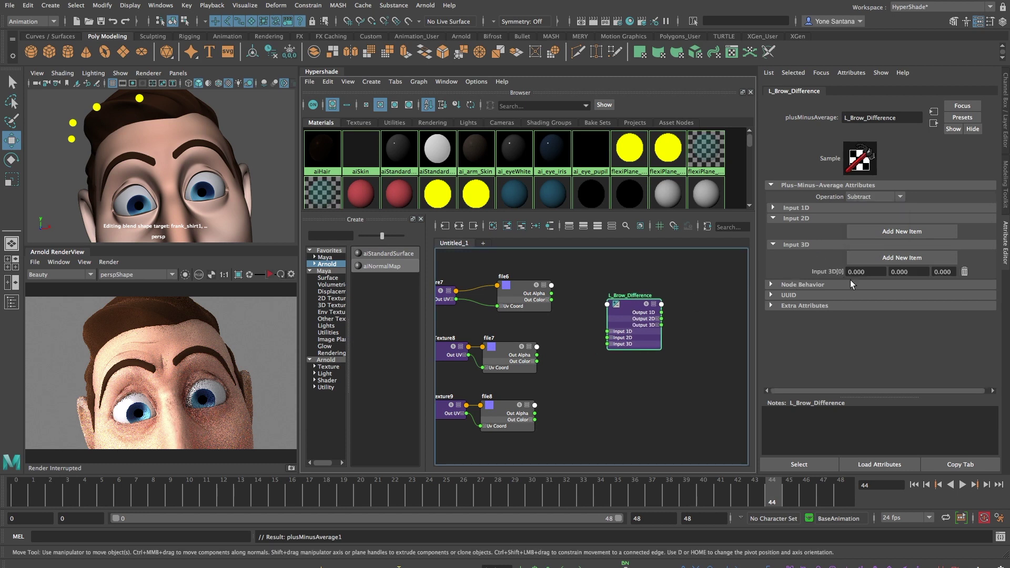
click(904, 261)
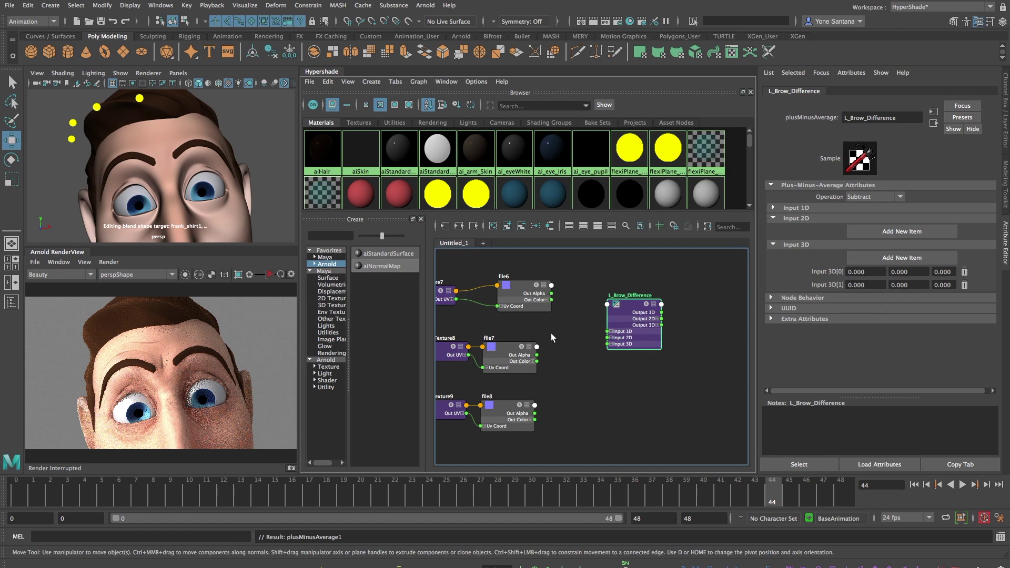
Connect file6's Out Color to L_Brow_Difference's Input 3D[0] and file7's Out Color to its Input 3D[1]
click(611, 344)
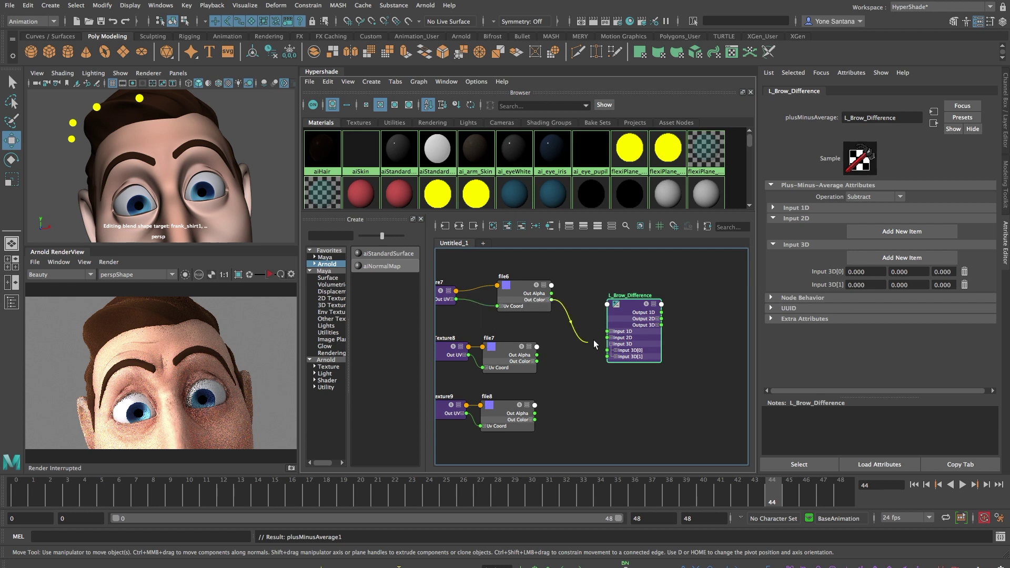
drag(598, 336, 608, 358)
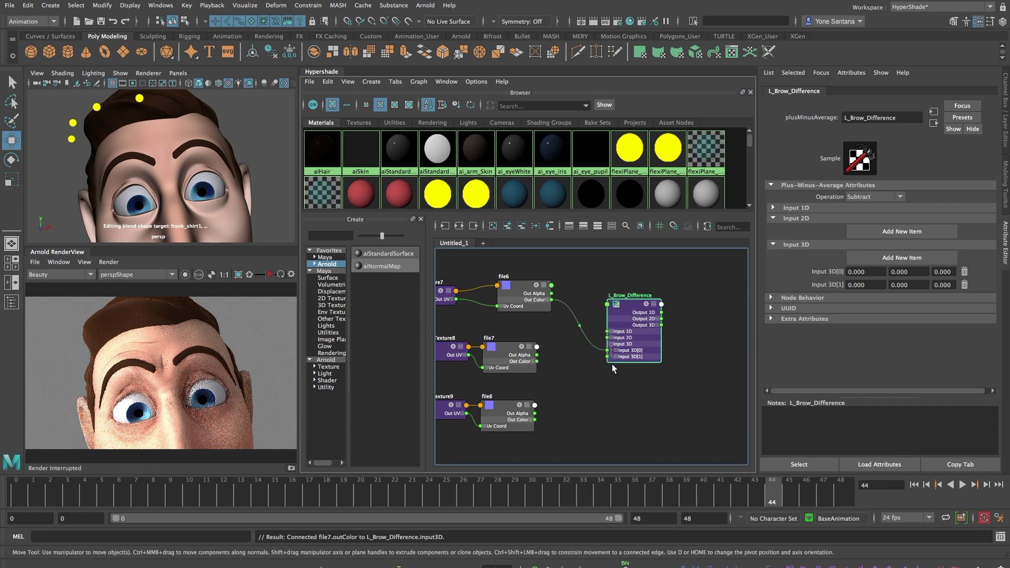
Preview the left brow difference on the face by connecting L_Brow_Difference's Output 3D to aiNormalMap1's Input
alt+middle_drag(651, 368, 527, 360)
scroll(615, 371, down, 2)
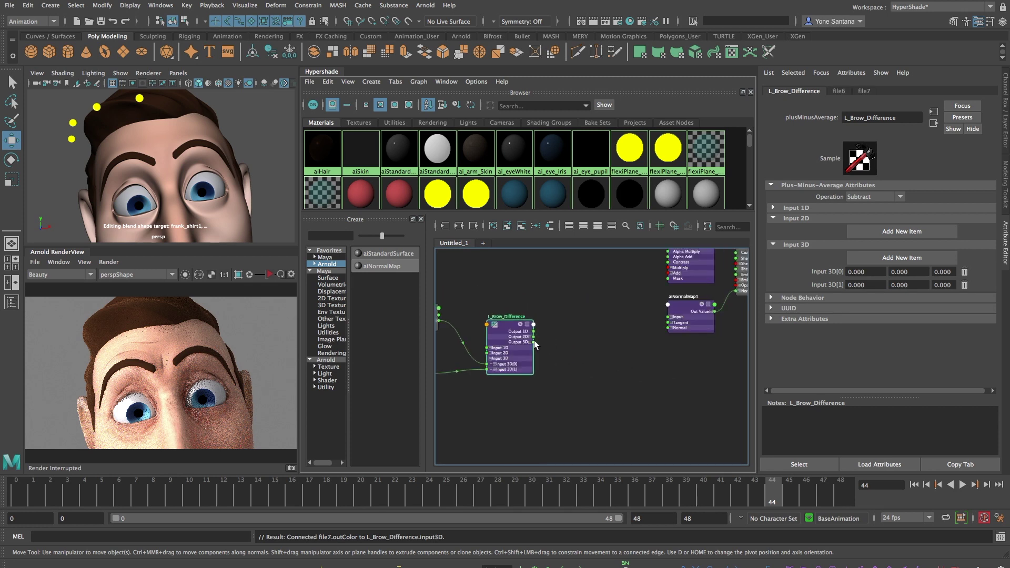
drag(534, 341, 669, 317)
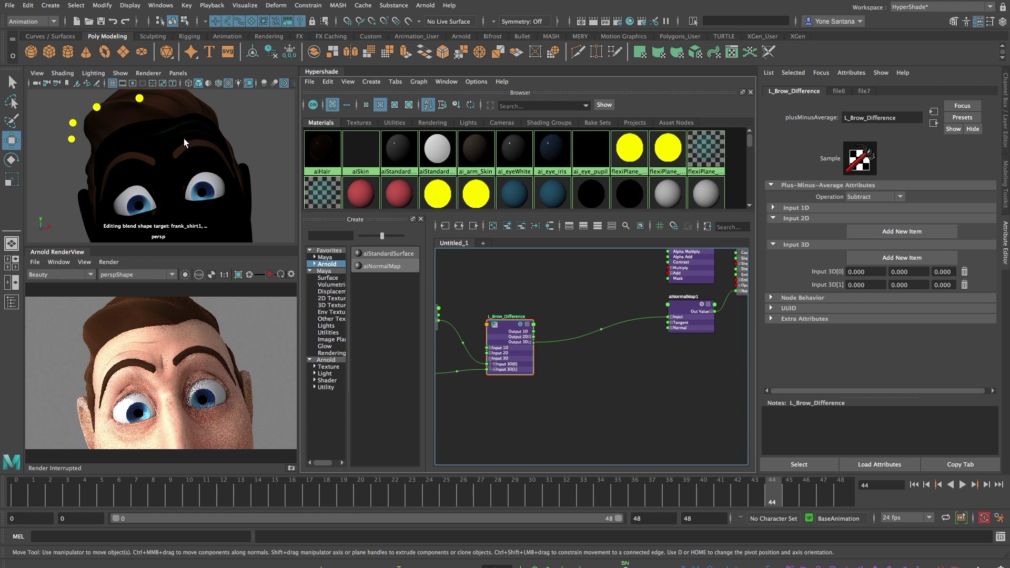
alt+right_drag(185, 140, 182, 170)
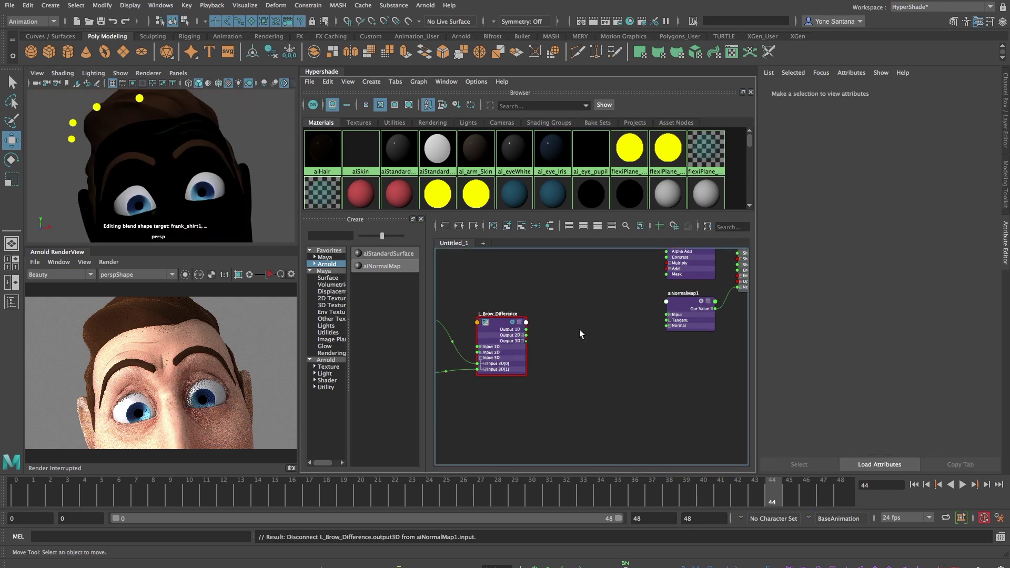
Add a multiplyDivide node named L_Brow_STR between L_Brow_Difference and aiNormalMap1
key(Tab)
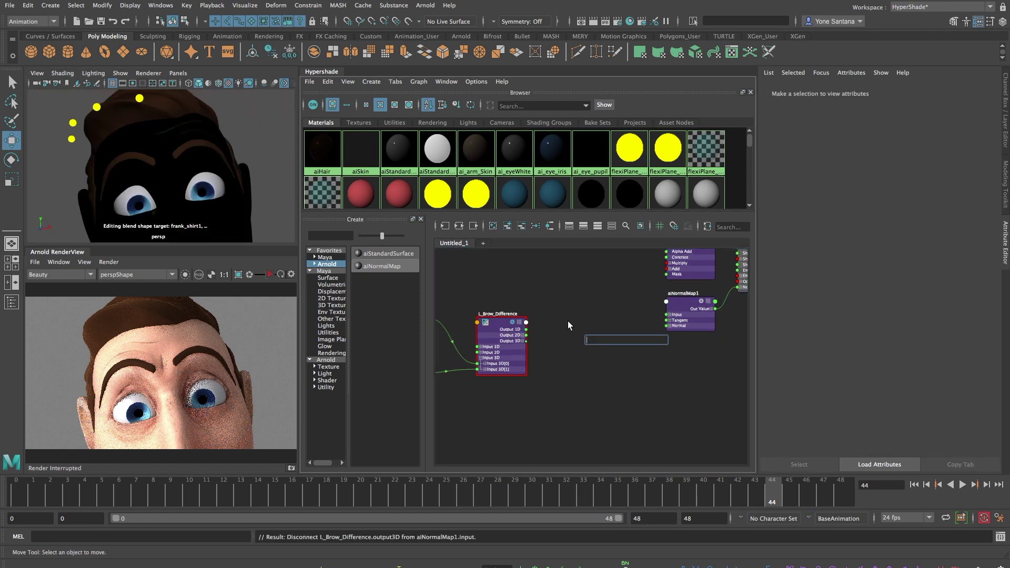
text(mul)
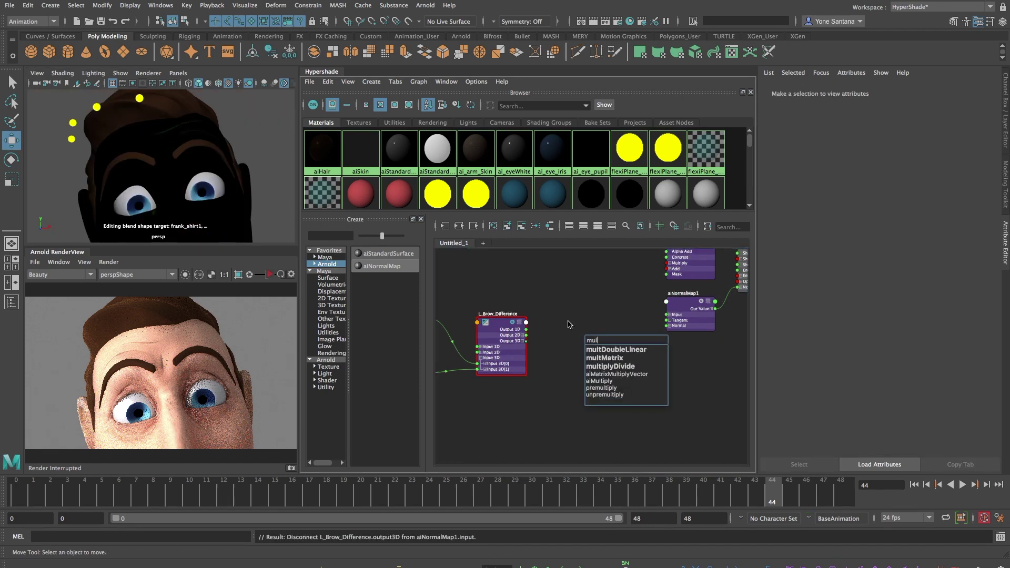
click(633, 366)
key(Return)
drag(607, 345, 589, 332)
double_click(590, 323)
text(L_Brow_STR)
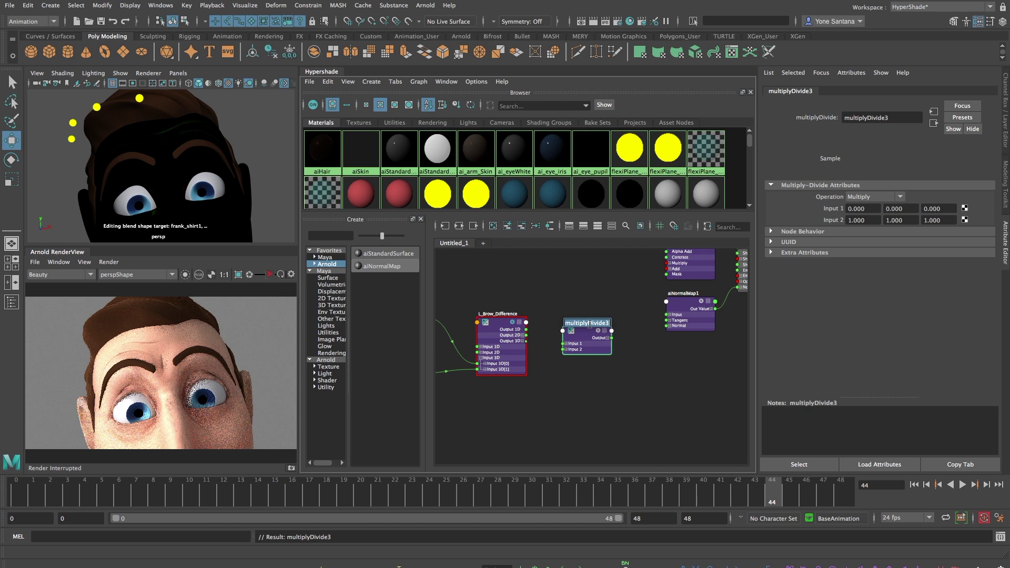
click(651, 301)
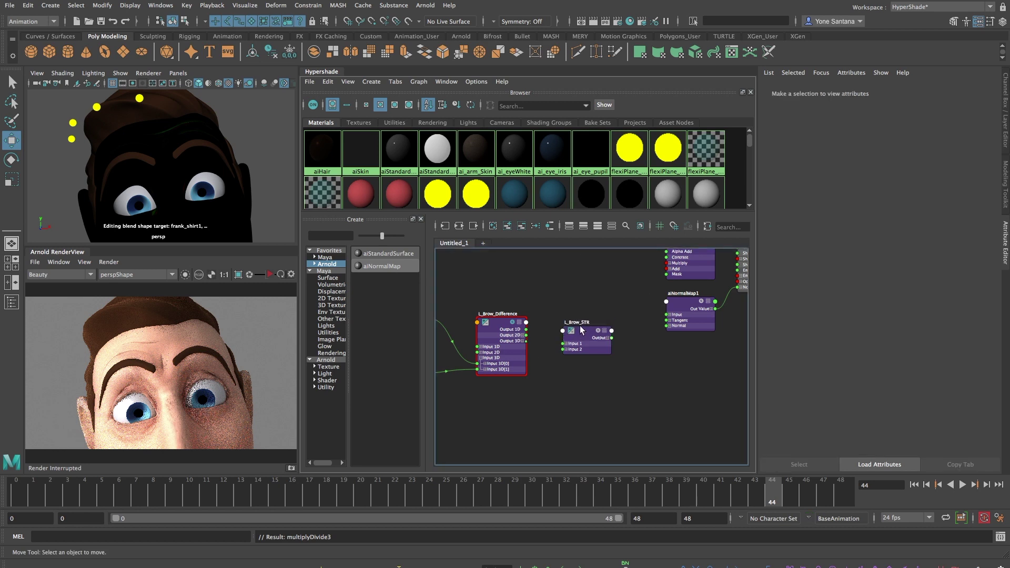
drag(581, 339, 577, 327)
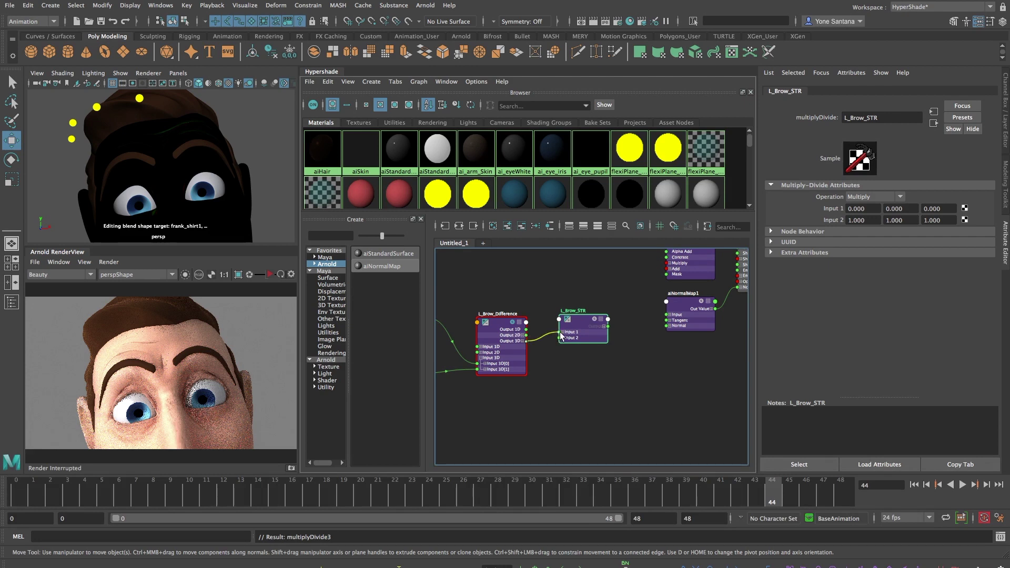
Connect L_Brow_Difference's Output 3D to L_Brow_STR's Input 1 and check the multiplier values of Input 2
drag(561, 337, 559, 336)
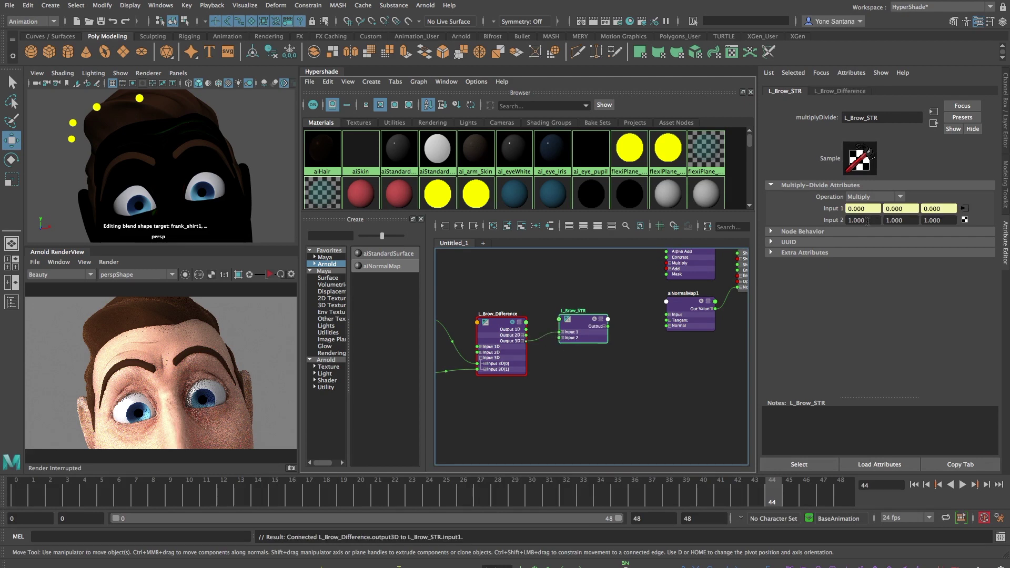
drag(867, 222, 844, 221)
drag(906, 221, 877, 220)
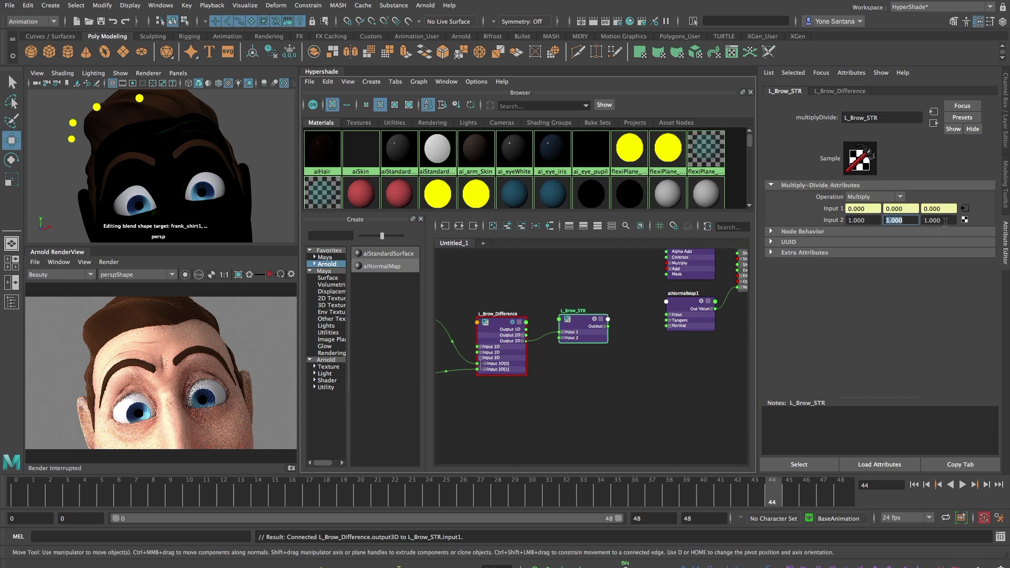
key(Tab)
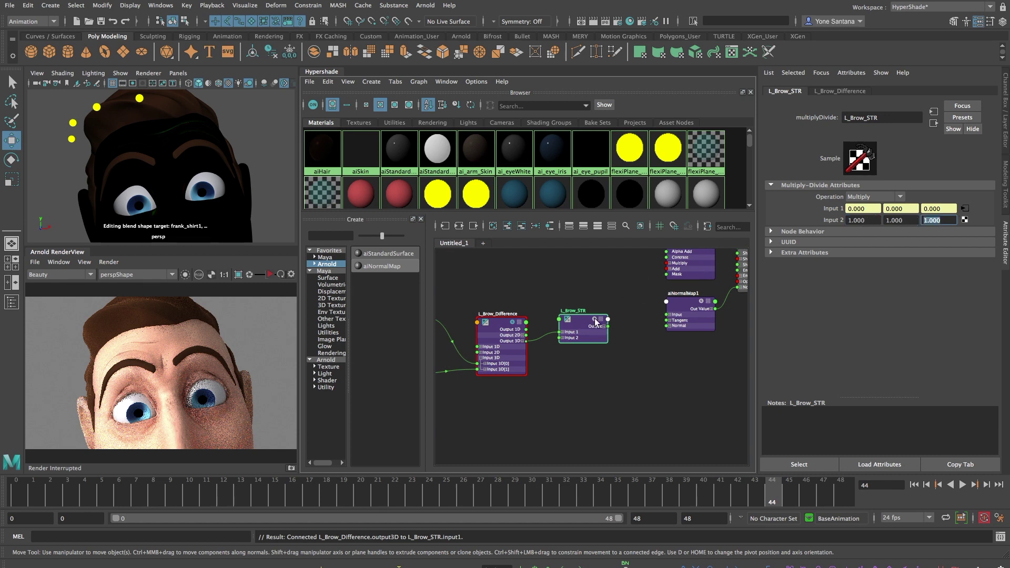
drag(585, 321, 589, 321)
Add a plusMinusAverage node named wrinkleMap_List below aiNormalMap1
alt+right_drag(634, 370, 592, 363)
alt+middle_drag(592, 363, 547, 360)
alt+right_drag(547, 360, 626, 376)
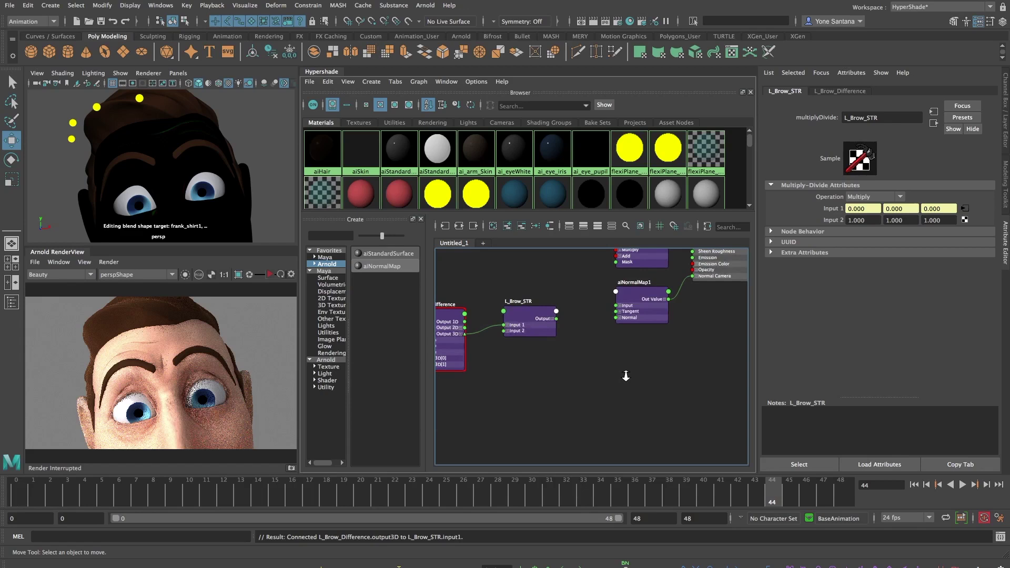
click(613, 362)
key(Tab)
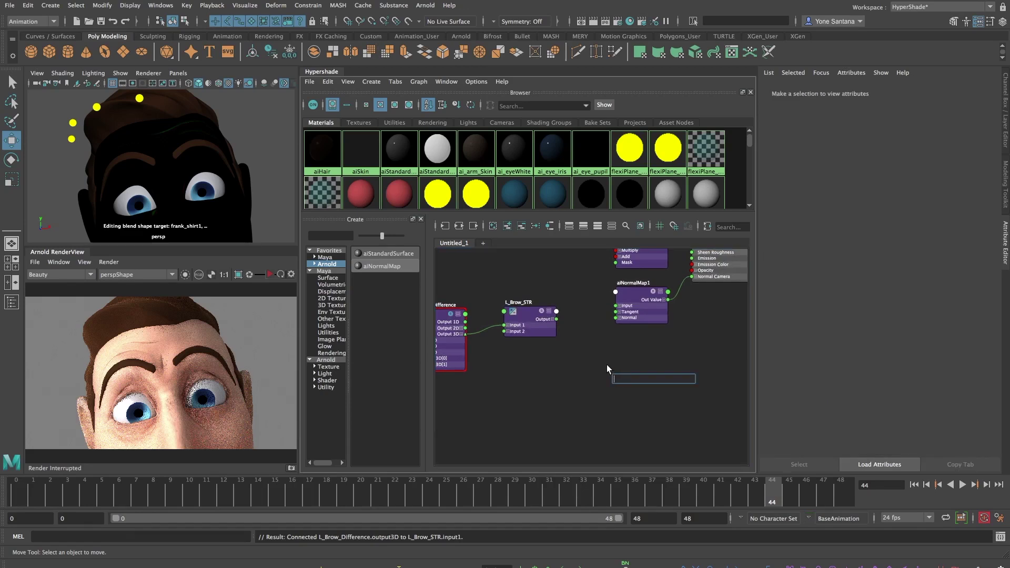
text(plus)
click(646, 389)
double_click(643, 371)
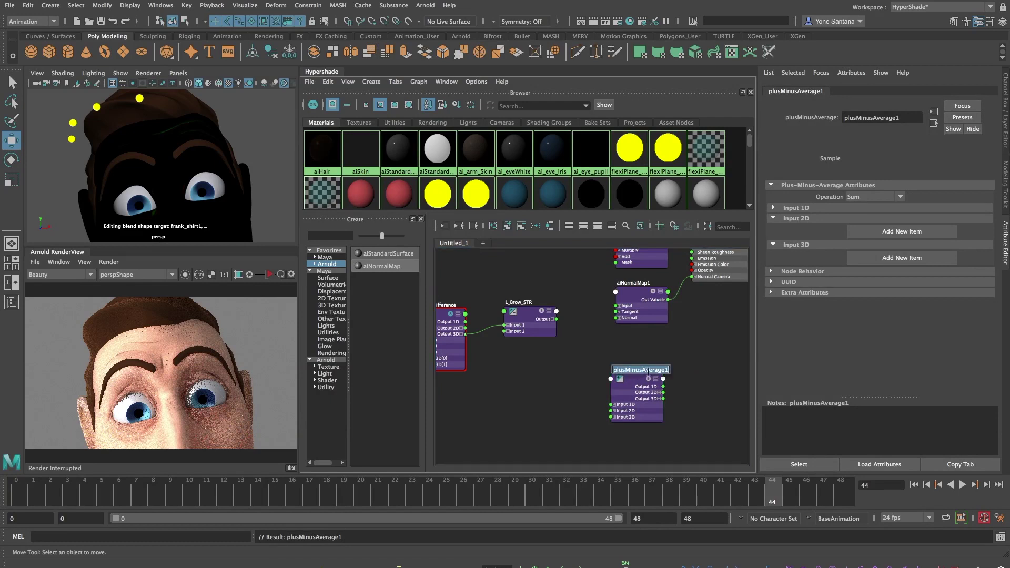
click(739, 287)
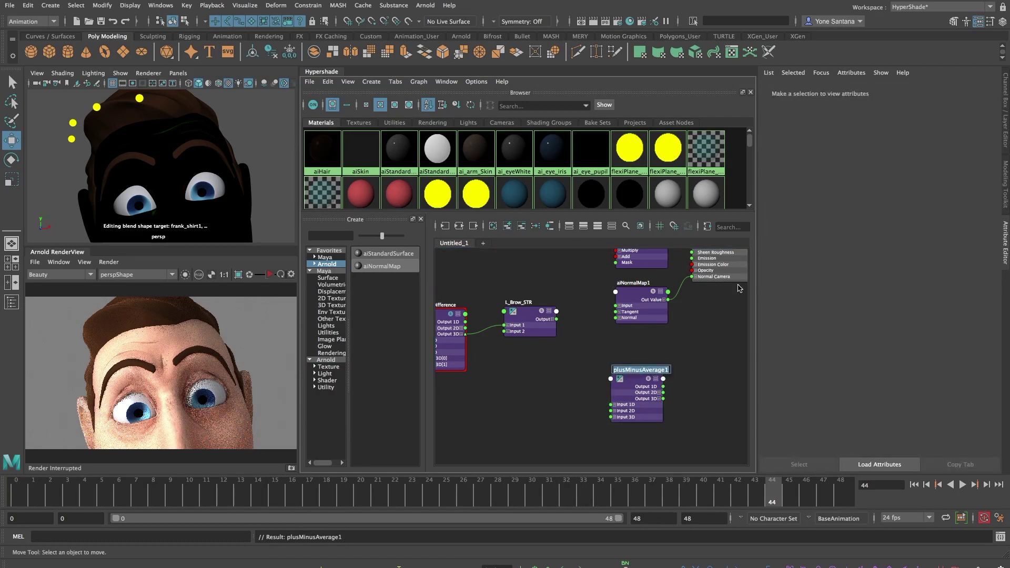
text(wrinkleMap_List)
key(Return)
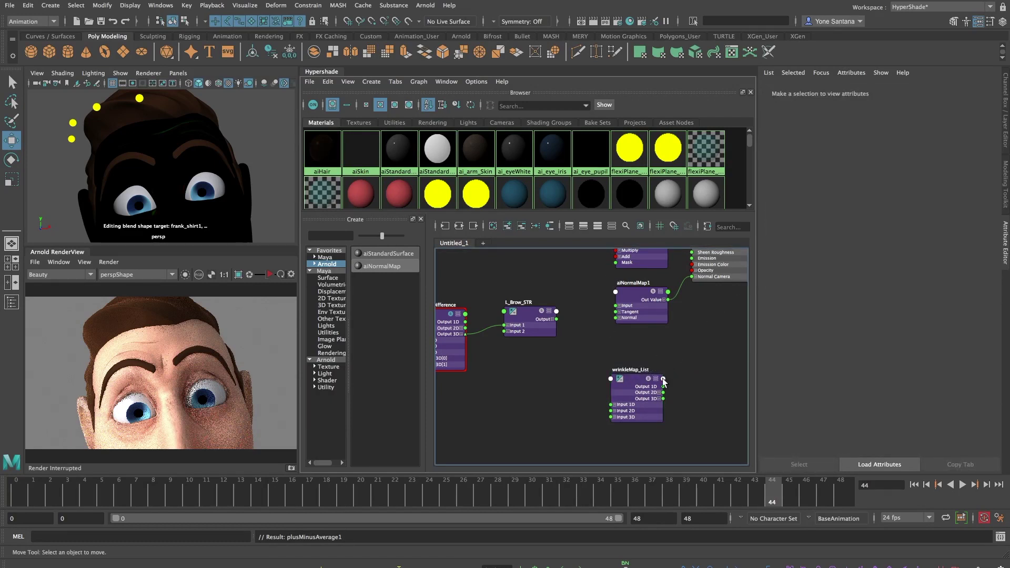
Add three Input 3D items to wrinkleMap_List and place the node between L_Brow_STR and aiNormalMap1 with its inputs expanded
click(638, 383)
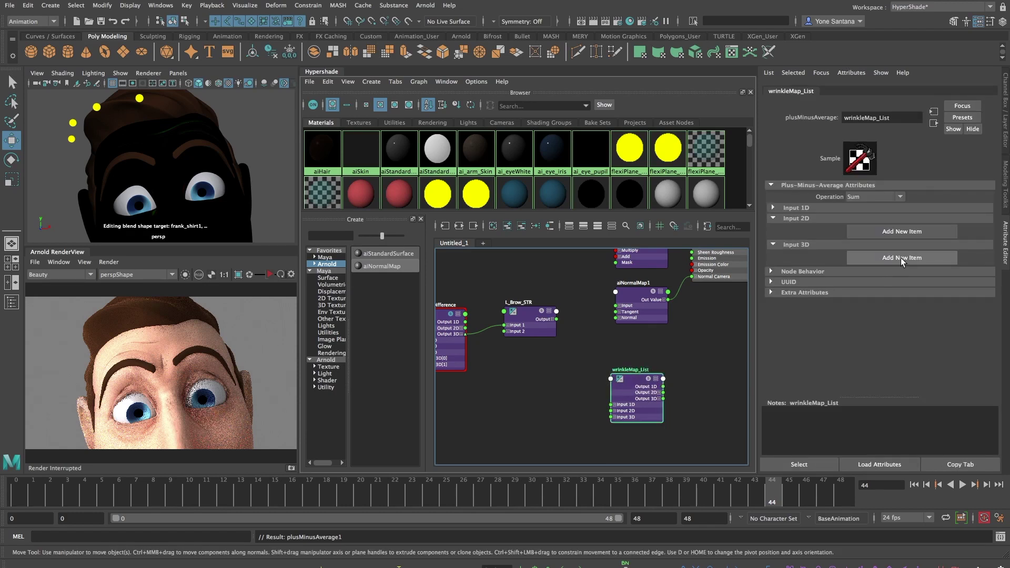
click(901, 258)
click(901, 257)
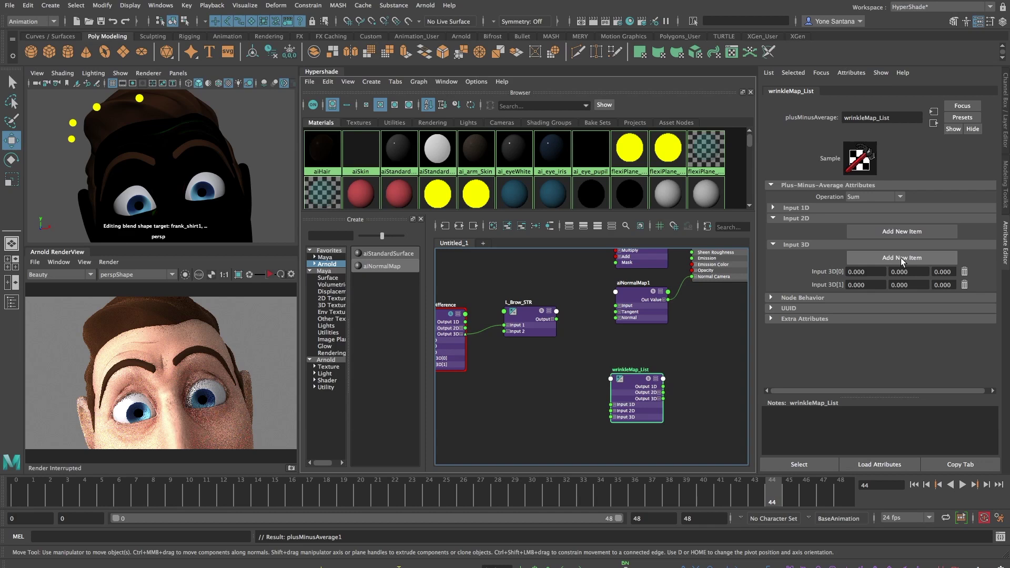
click(901, 259)
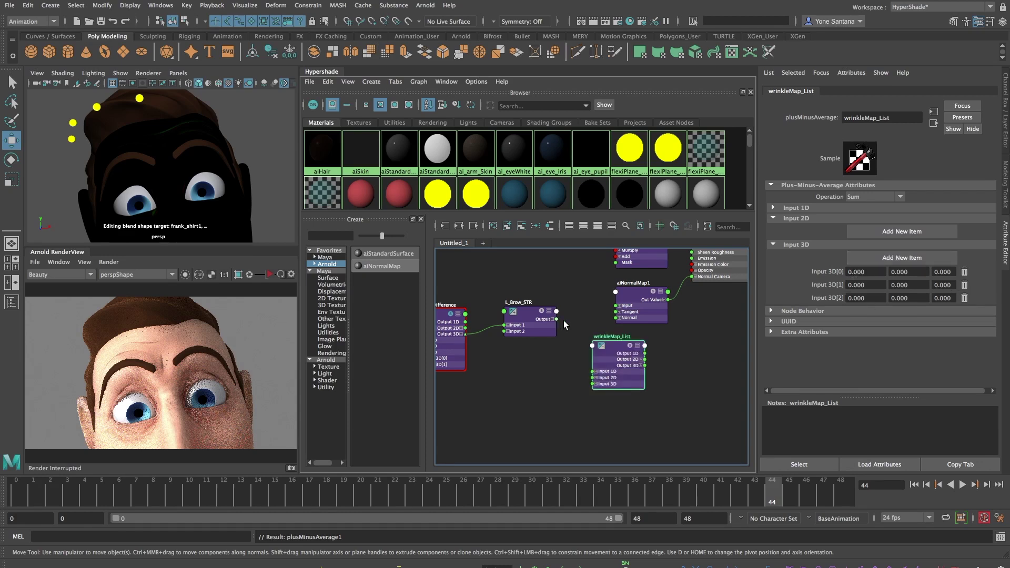
drag(603, 341, 600, 301)
click(592, 344)
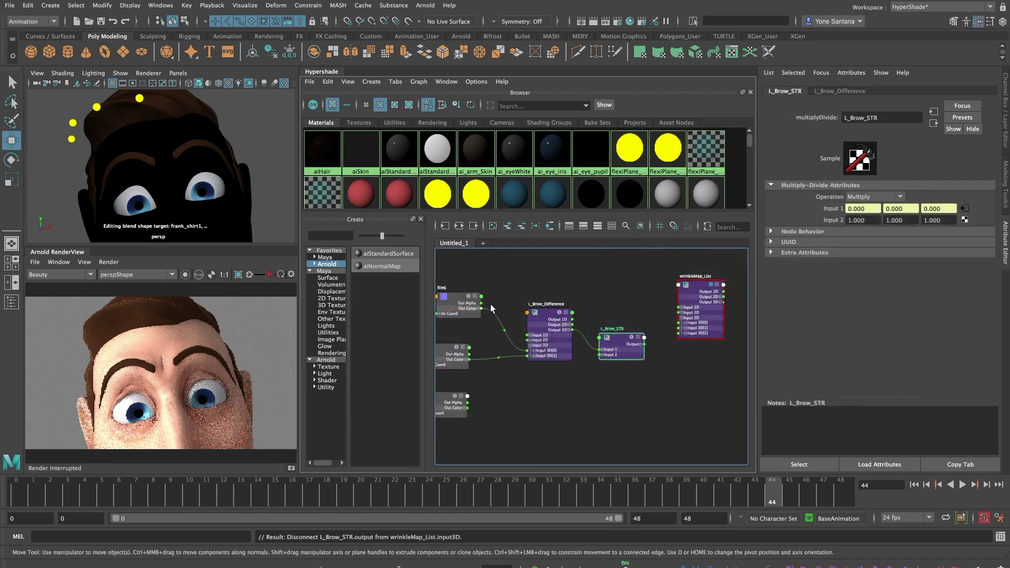
Connect file6's Out Color and L_Brow_STR's Output to wrinkleMap_List's Input 3D[0] and [1], and its Output 3D to aiNormalMap1's Input
drag(481, 308, 700, 326)
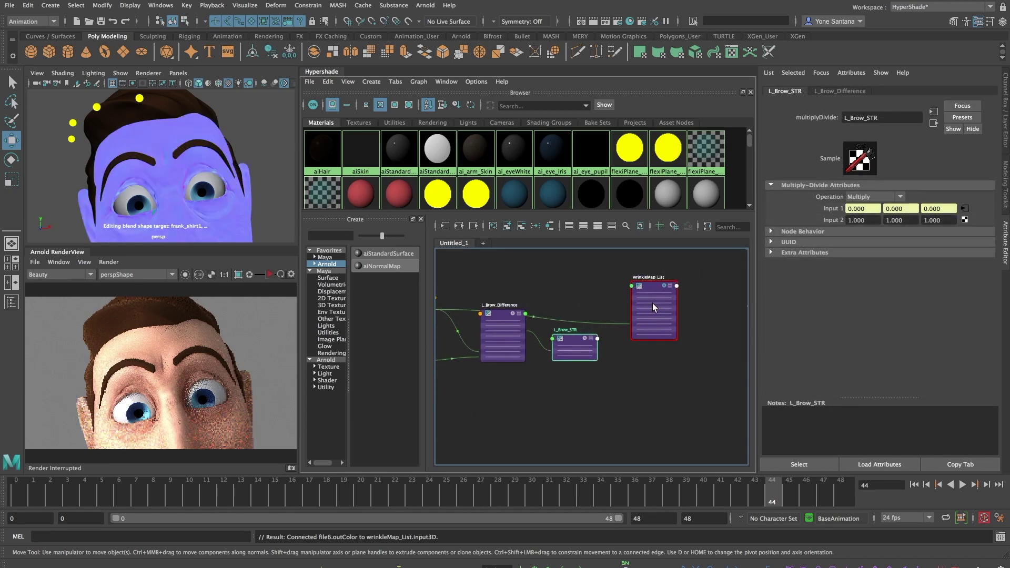
click(615, 290)
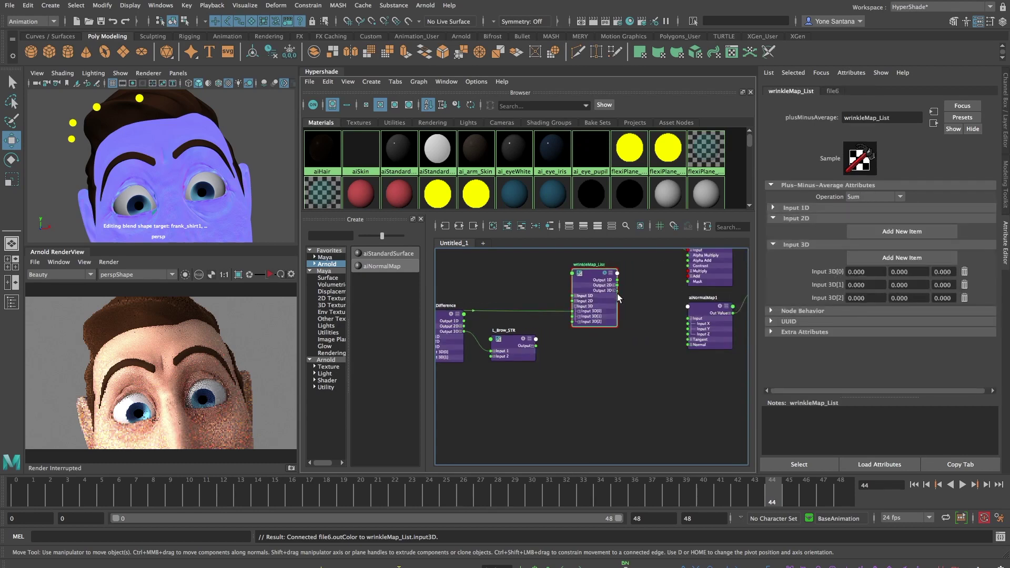
drag(616, 291, 689, 318)
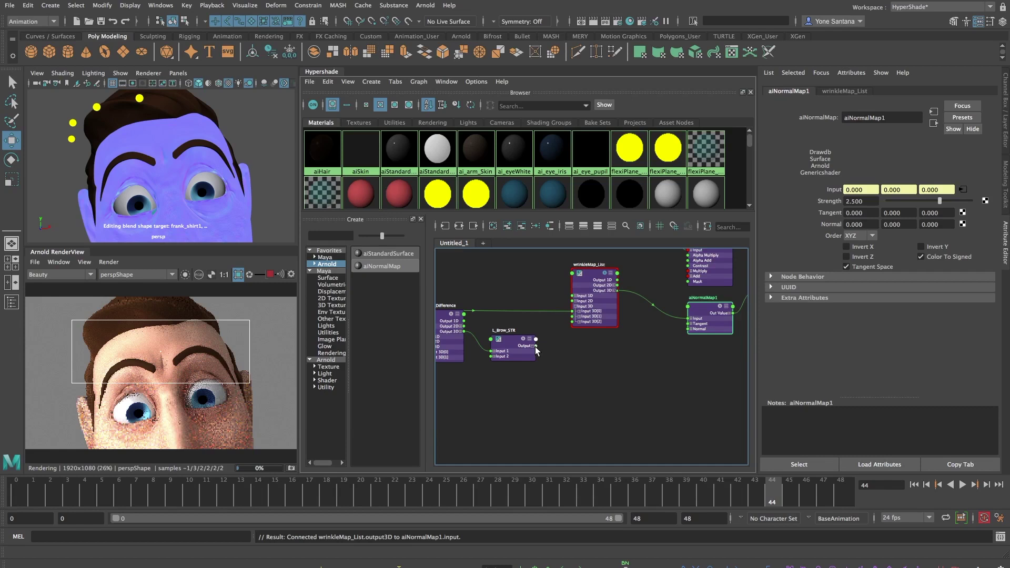
drag(535, 346, 573, 317)
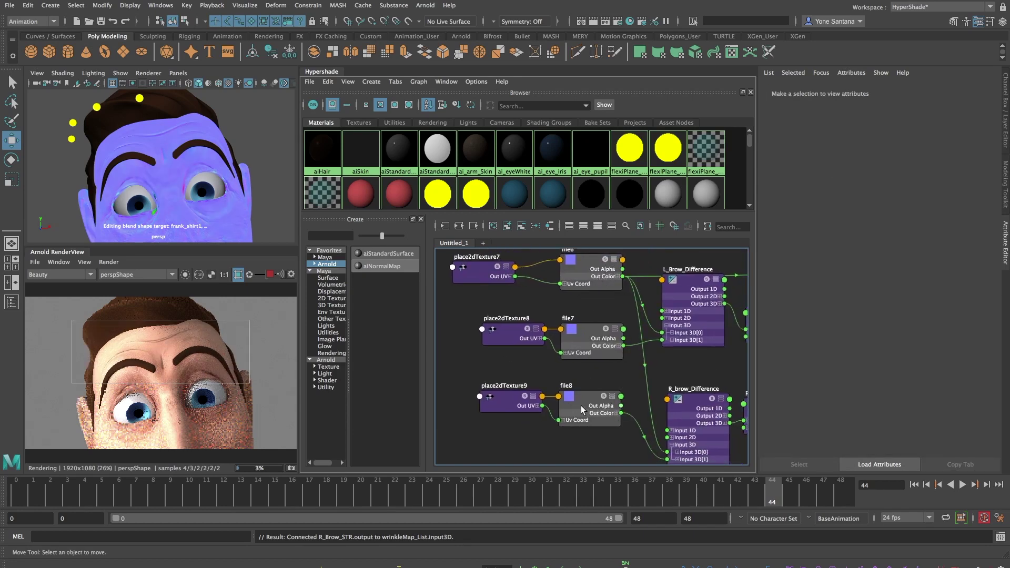
Review the right brow branch from file8 through R_brow_Difference and R_Brow_STR to wrinkleMap_List, soloing the difference and list nodes
alt+middle_drag(580, 379, 486, 327)
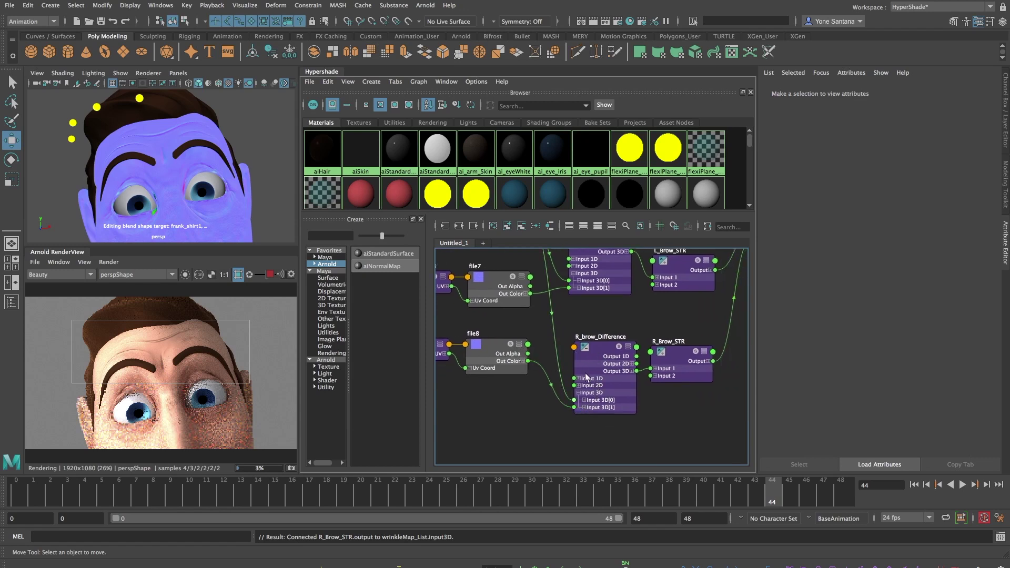
alt+middle_drag(642, 368, 542, 364)
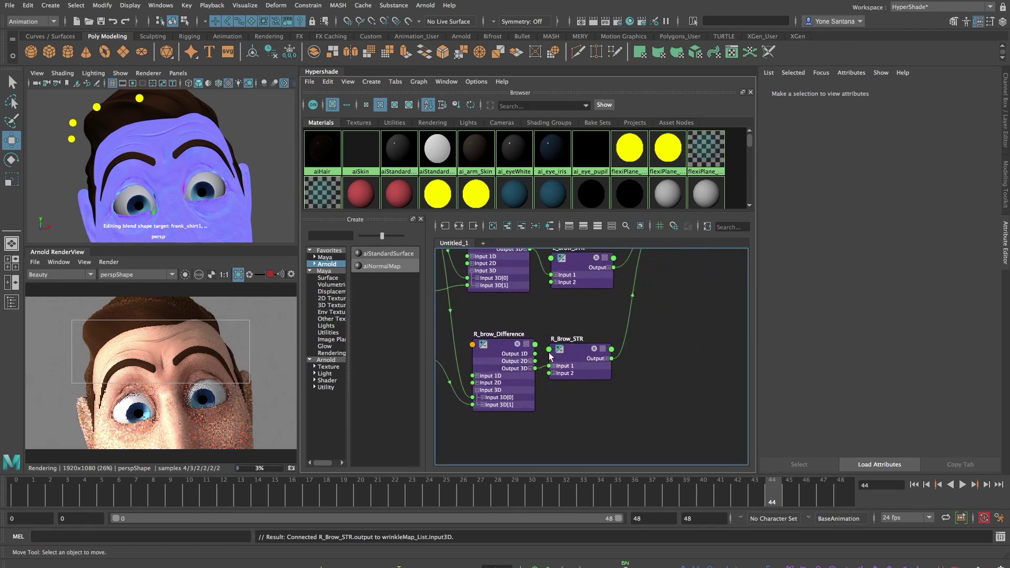
click(518, 347)
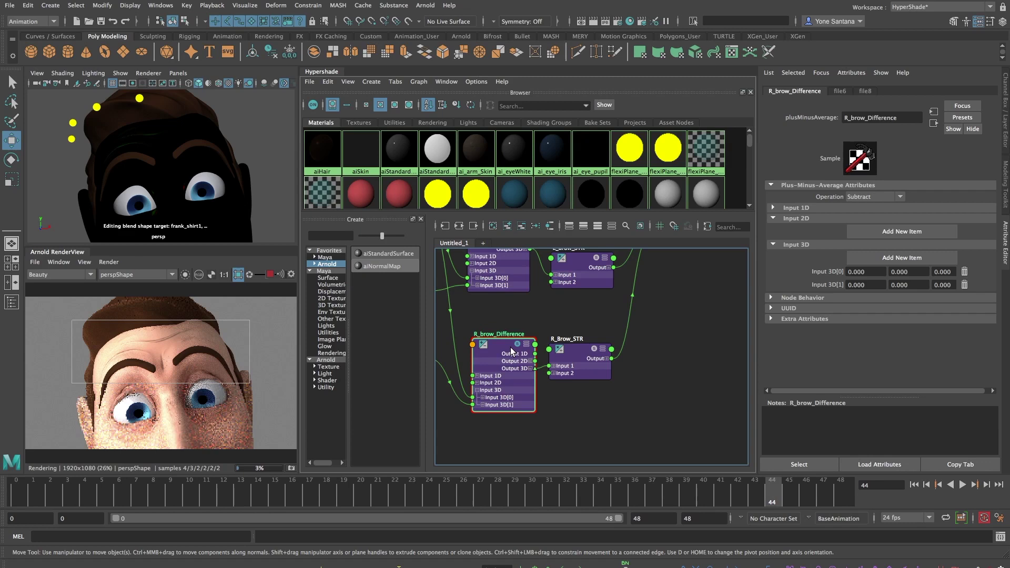
click(593, 355)
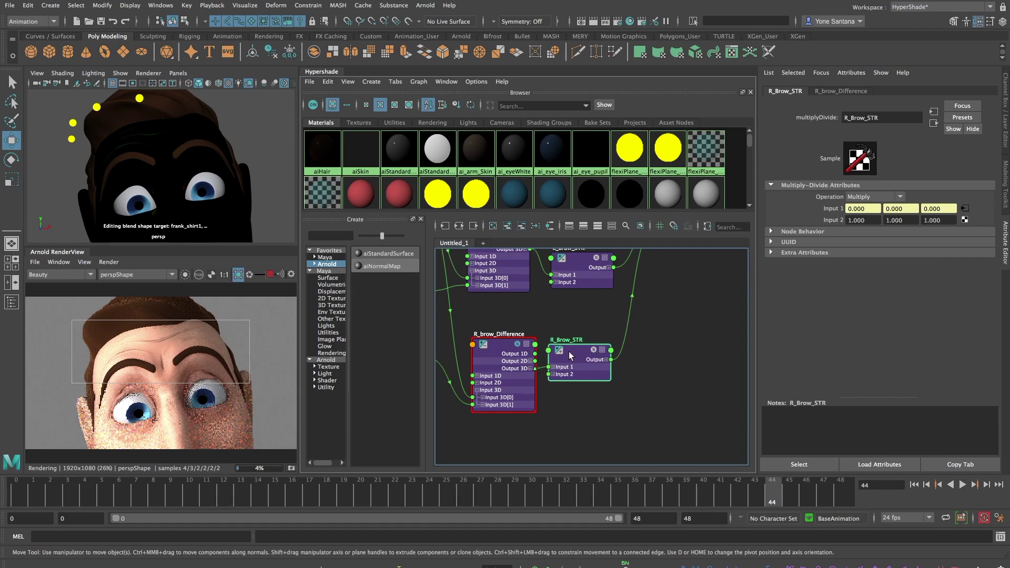
click(517, 346)
alt+middle_drag(653, 320, 573, 383)
alt+middle_drag(614, 322, 548, 376)
click(552, 280)
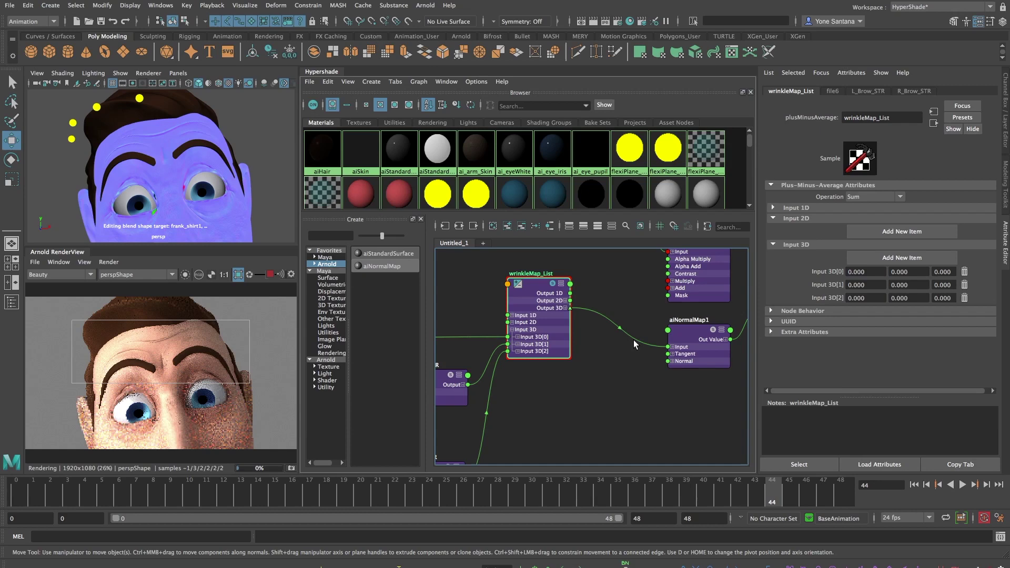
alt+middle_drag(595, 359, 529, 363)
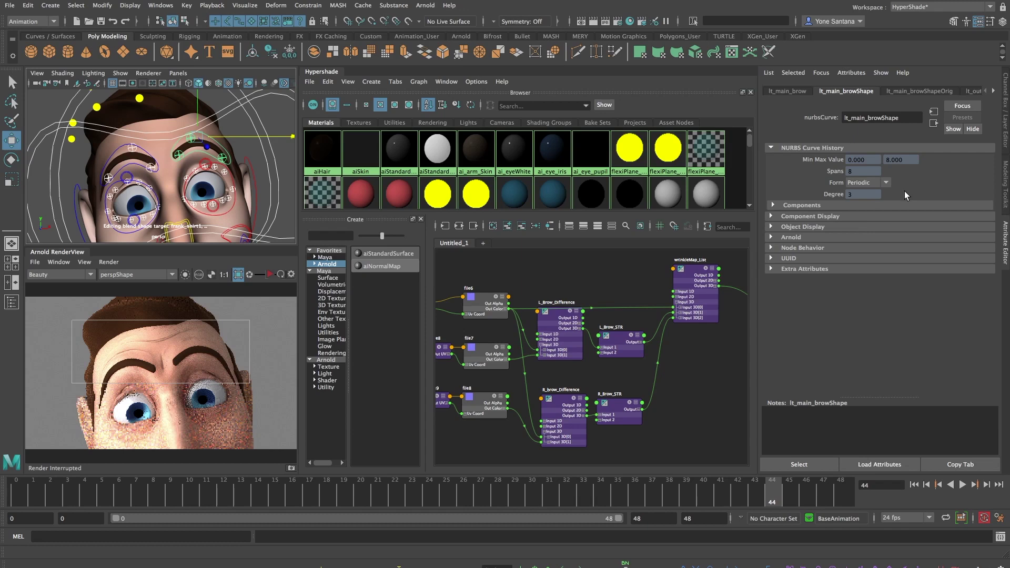
Add a keyable float attribute L_STR to lt_main_brow with minimum 0, maximum 1 and default 0
click(1005, 125)
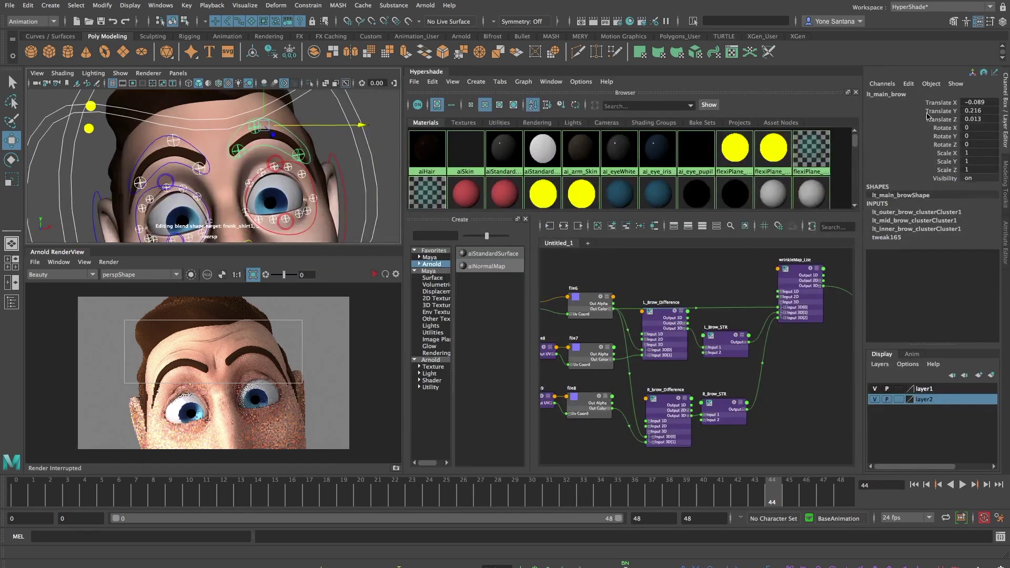
click(909, 84)
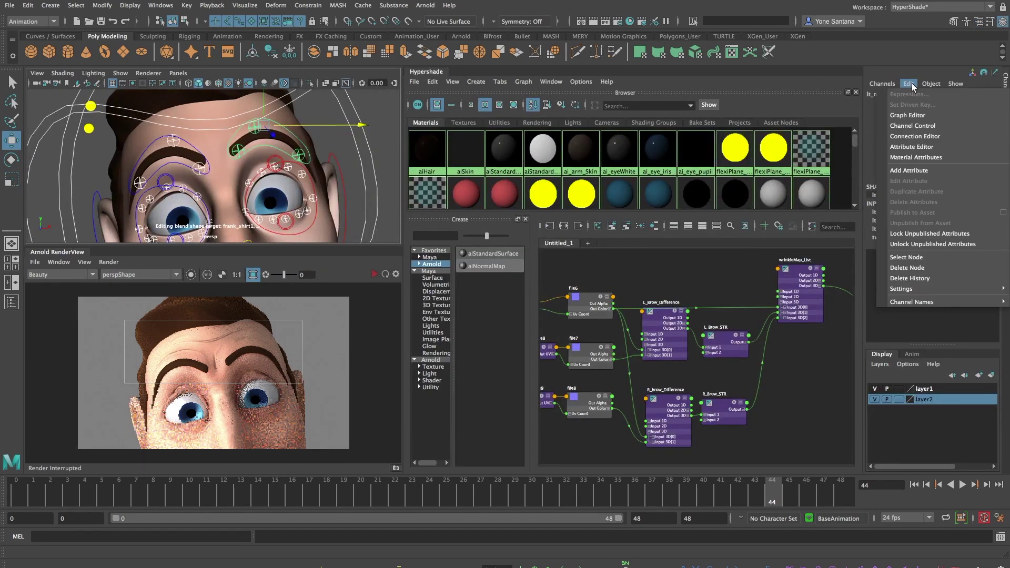
click(913, 171)
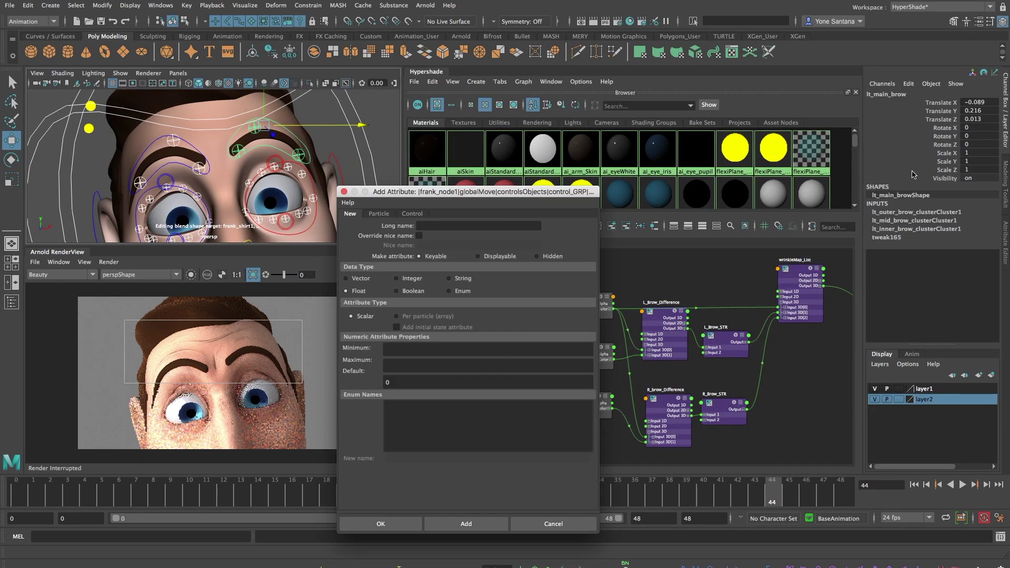
click(456, 227)
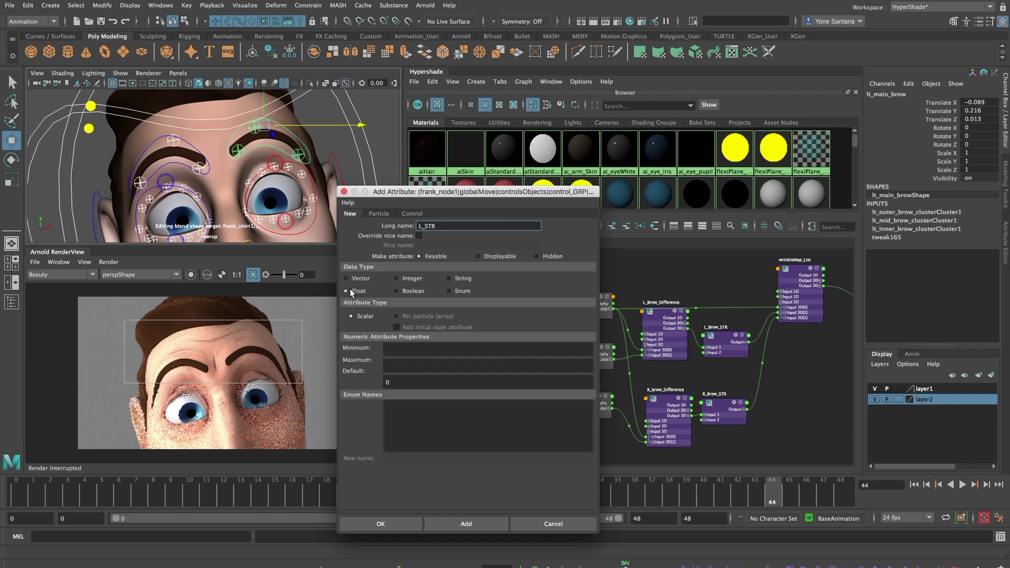
click(386, 350)
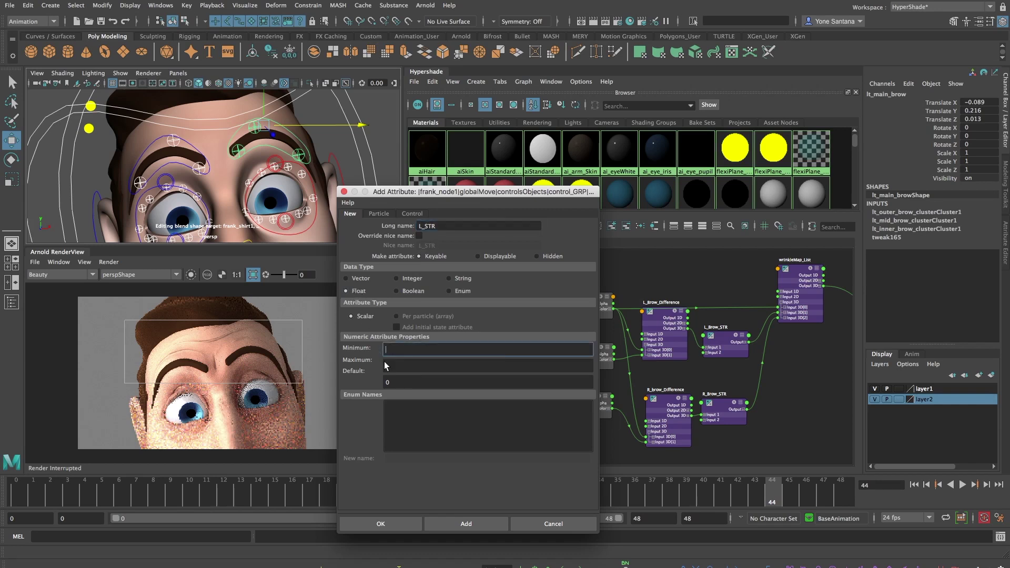
click(391, 367)
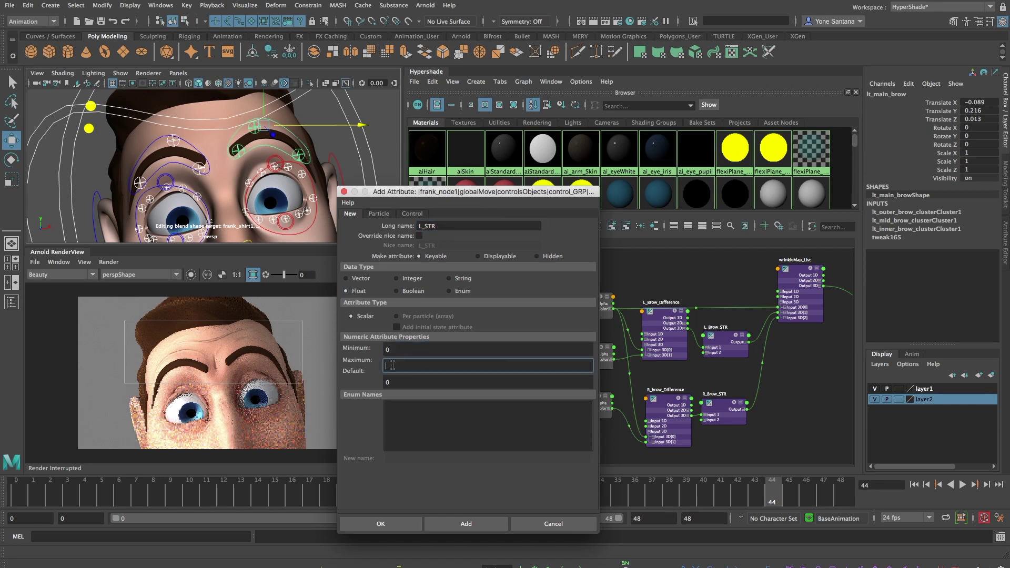
key(Tab)
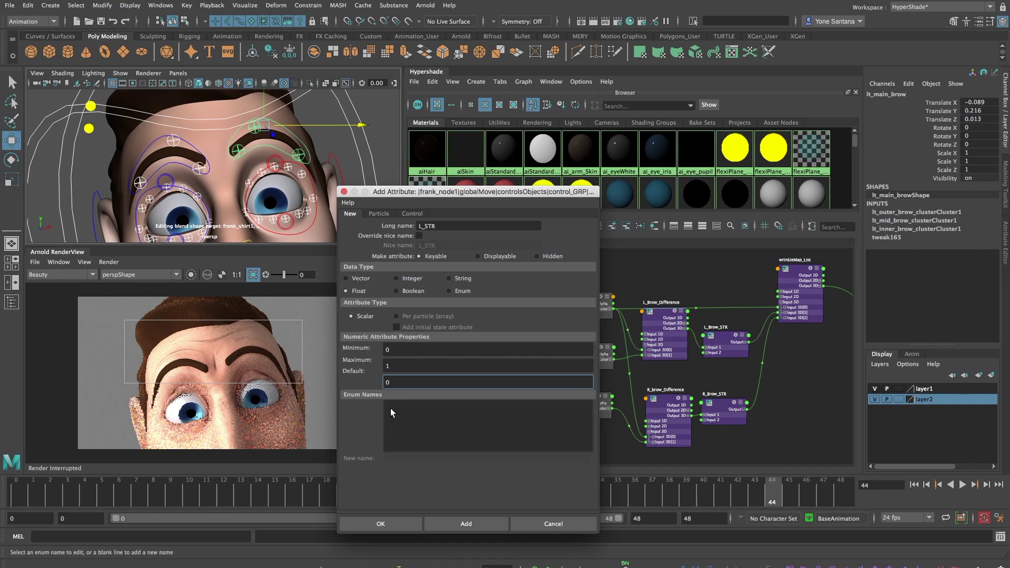
click(392, 524)
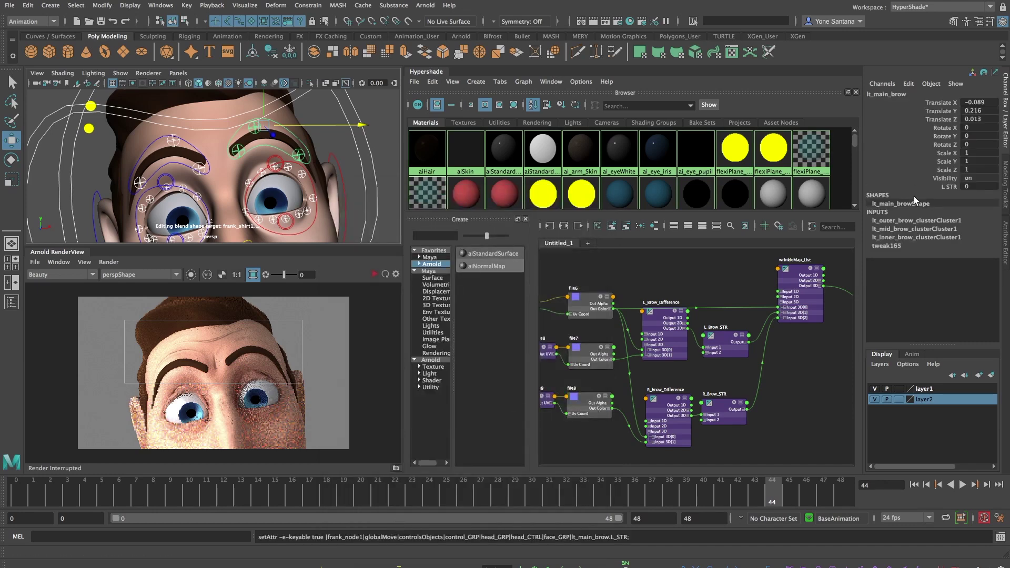
Load L_Brow_STR as the inputs side and lt_main_brow as the outputs side of the Connection Editor
click(953, 187)
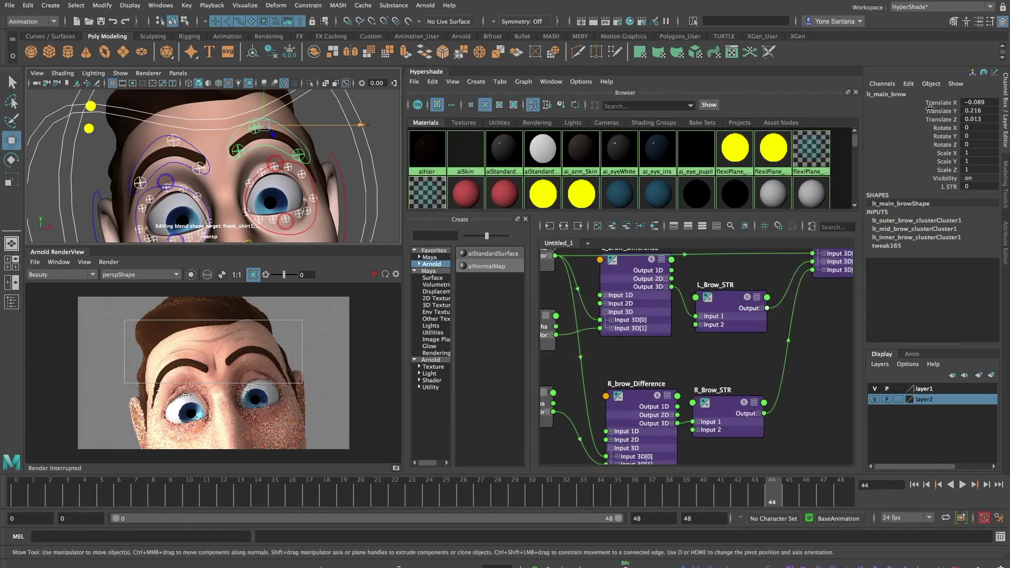
click(909, 83)
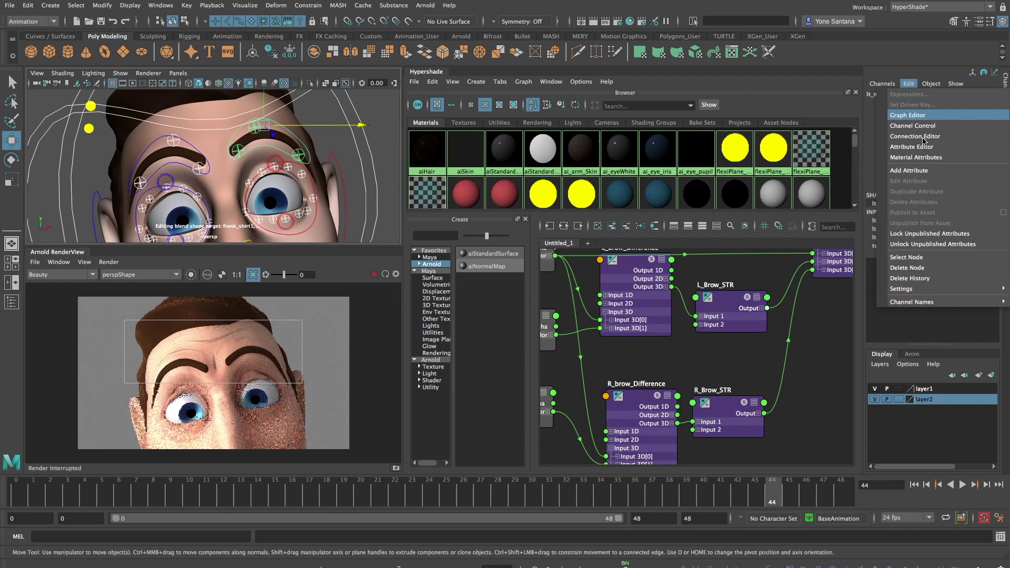
click(916, 136)
click(738, 314)
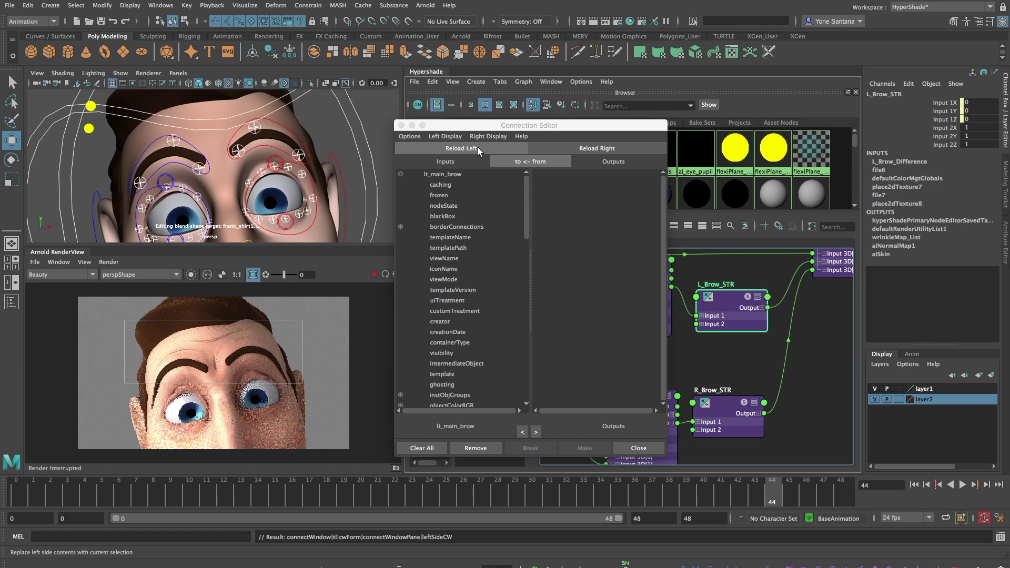
click(478, 148)
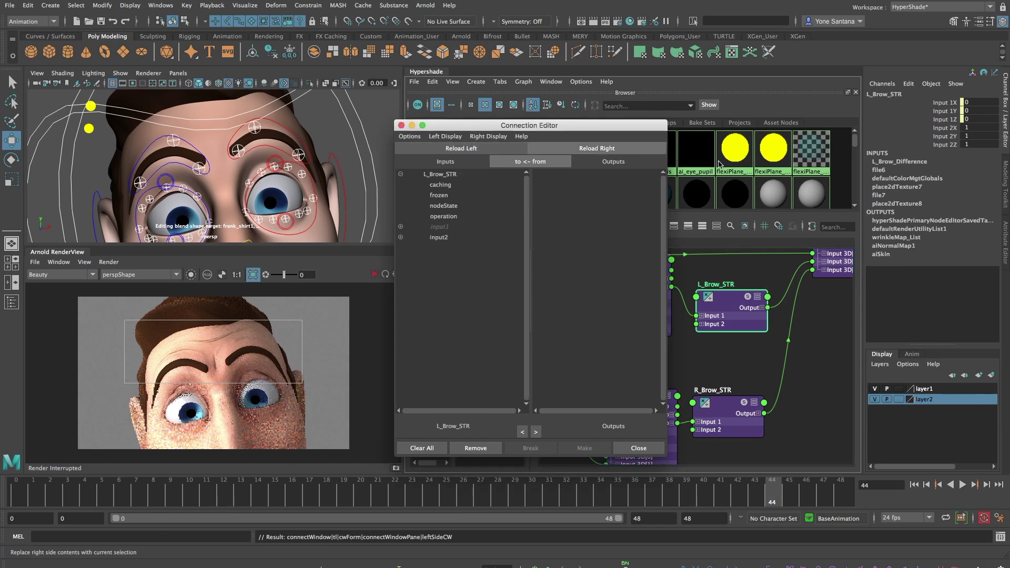
click(283, 130)
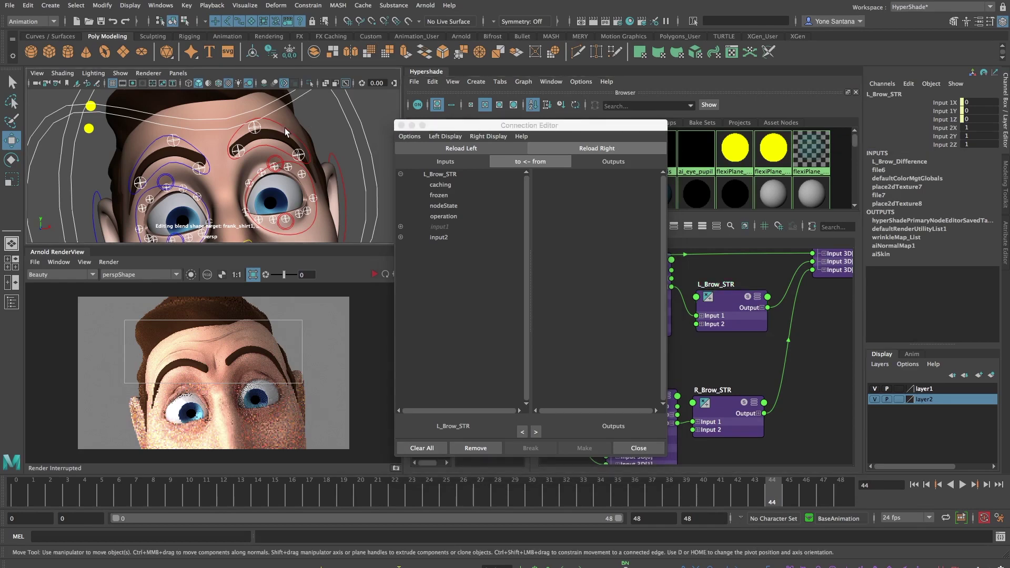
click(626, 150)
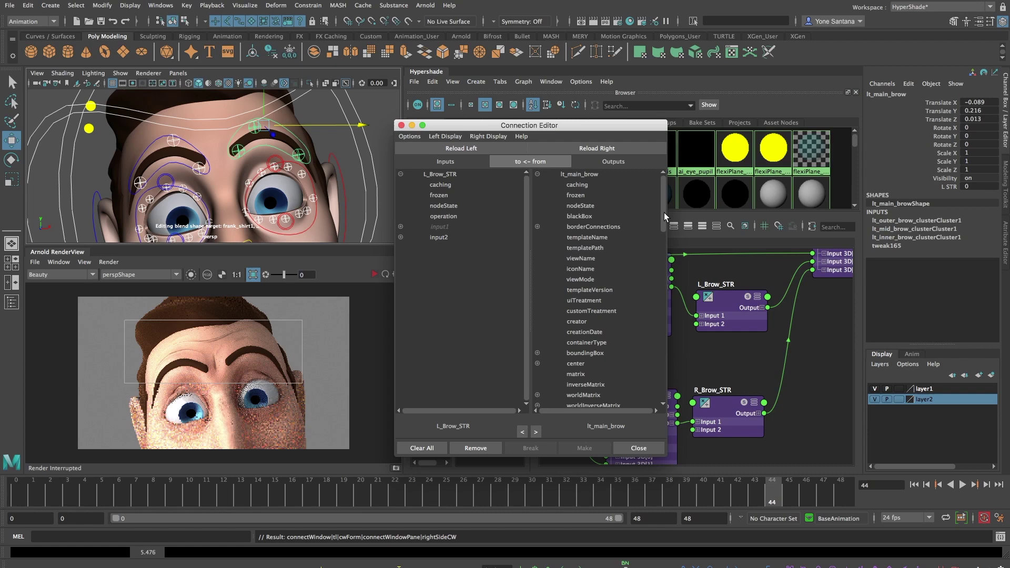
Connect lt_main_brow's L_STR to input2X, input2Y and input2Z of L_Brow_STR
scroll(650, 270, down, 15)
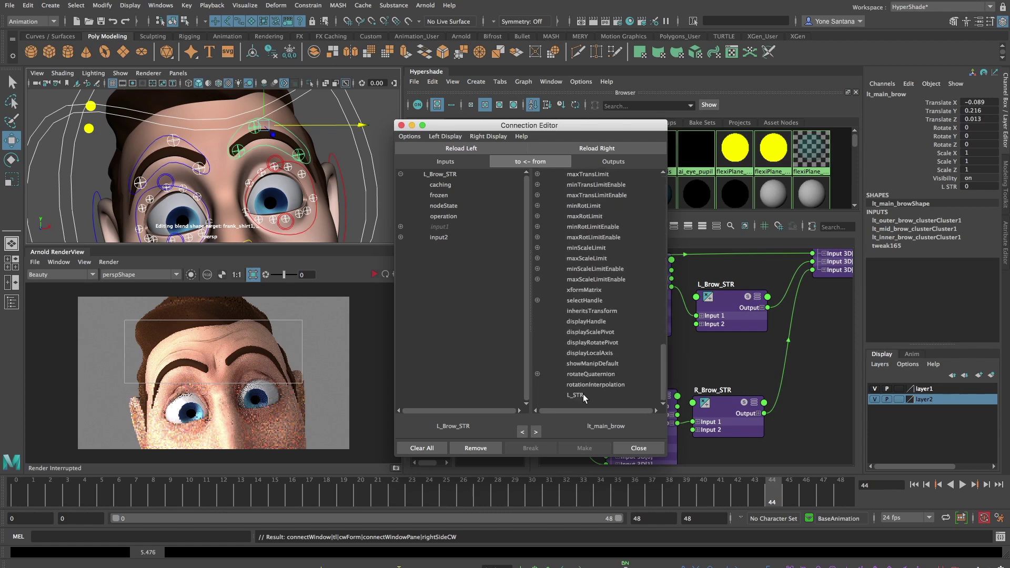
click(583, 394)
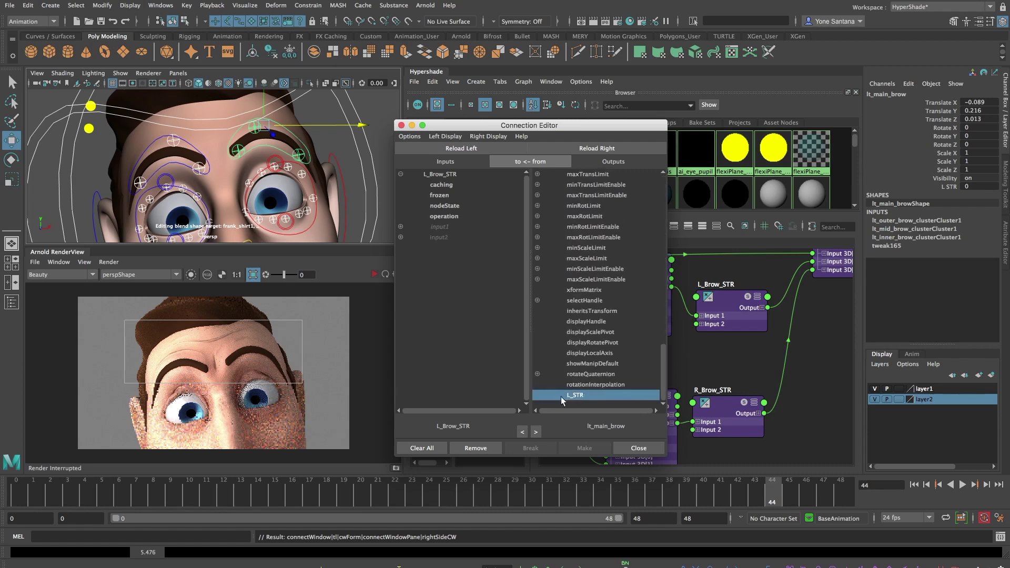
click(401, 237)
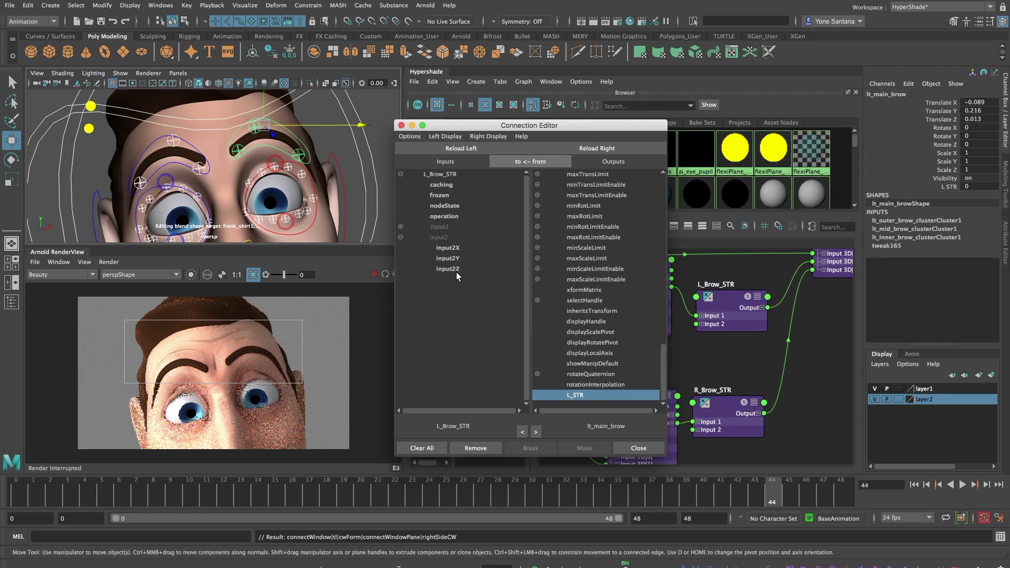
click(458, 248)
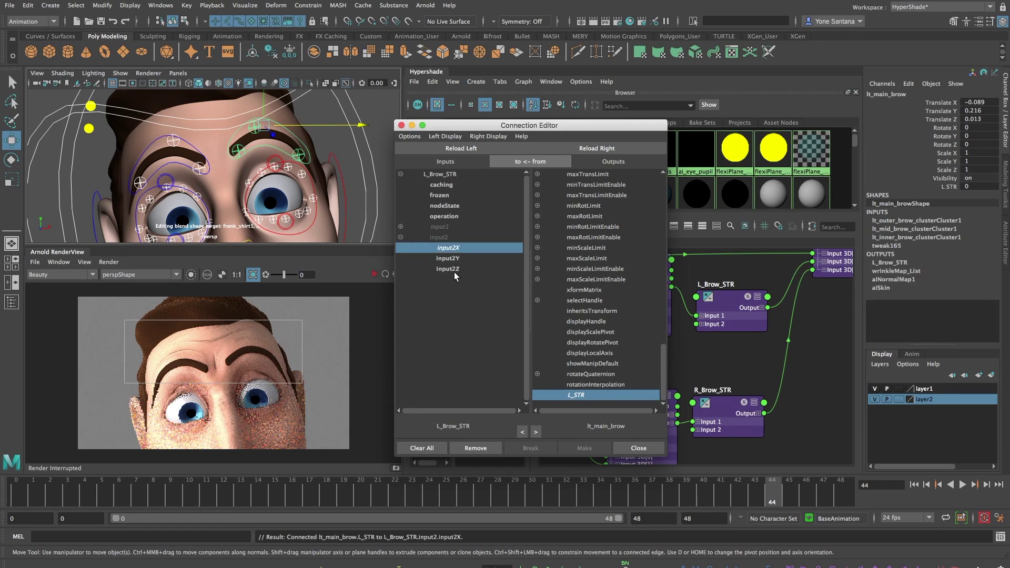
click(453, 269)
click(456, 258)
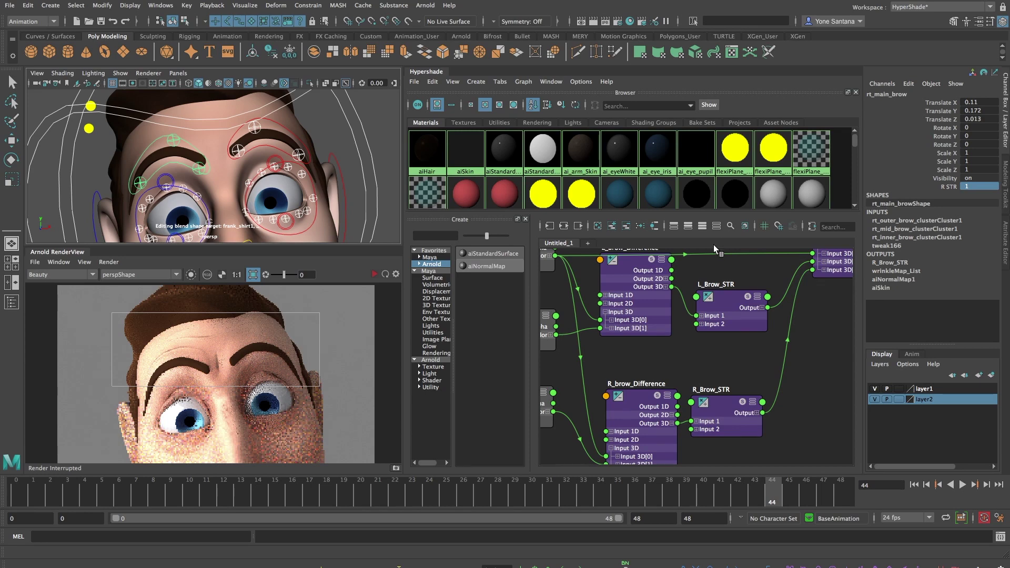
Check L_Brow_STR's input values, set lt_main_brow's L STR to 1, and run a short live Arnold render
click(730, 309)
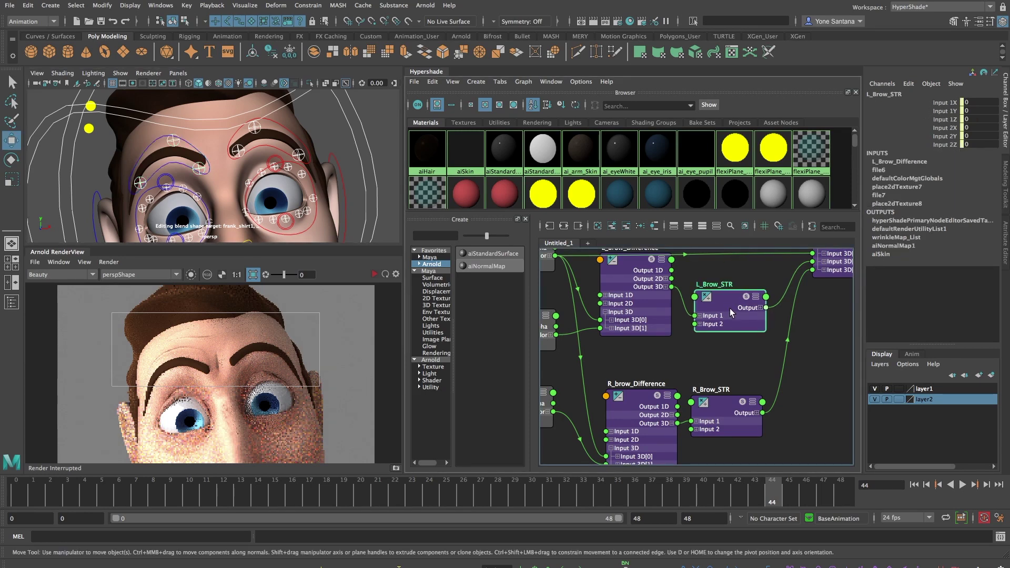
key(w)
click(281, 127)
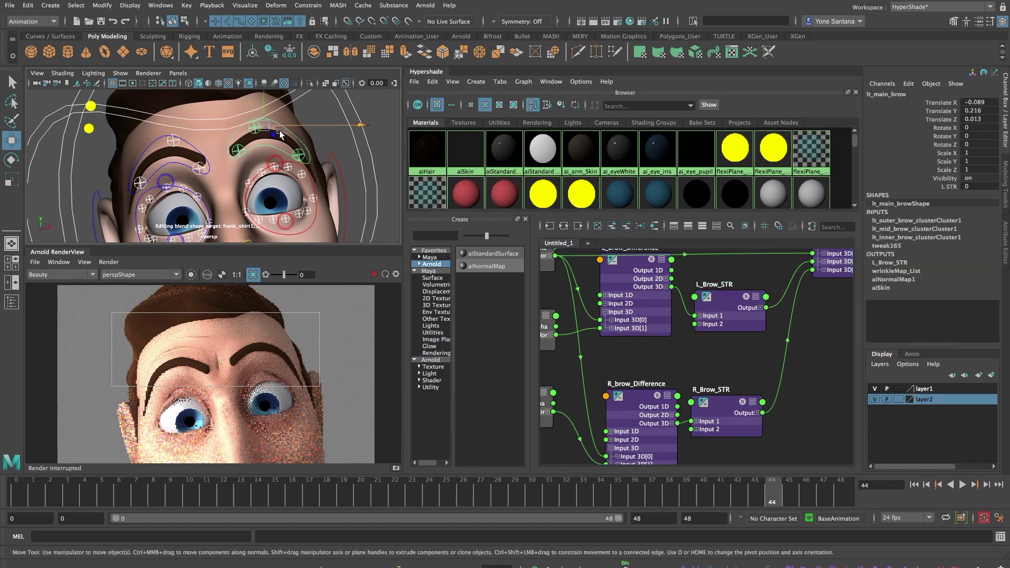
click(973, 186)
text(1)
key(Return)
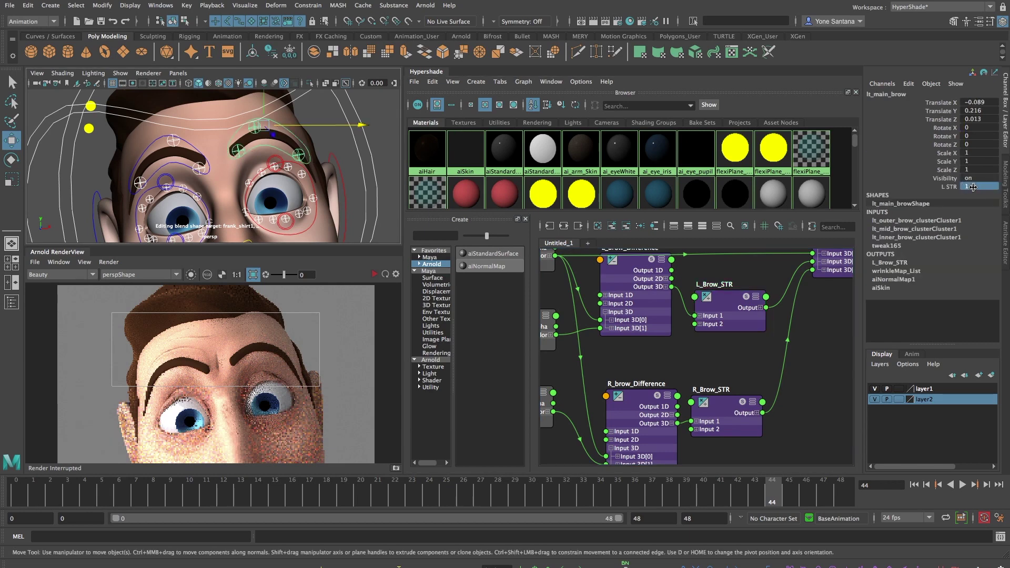
click(375, 274)
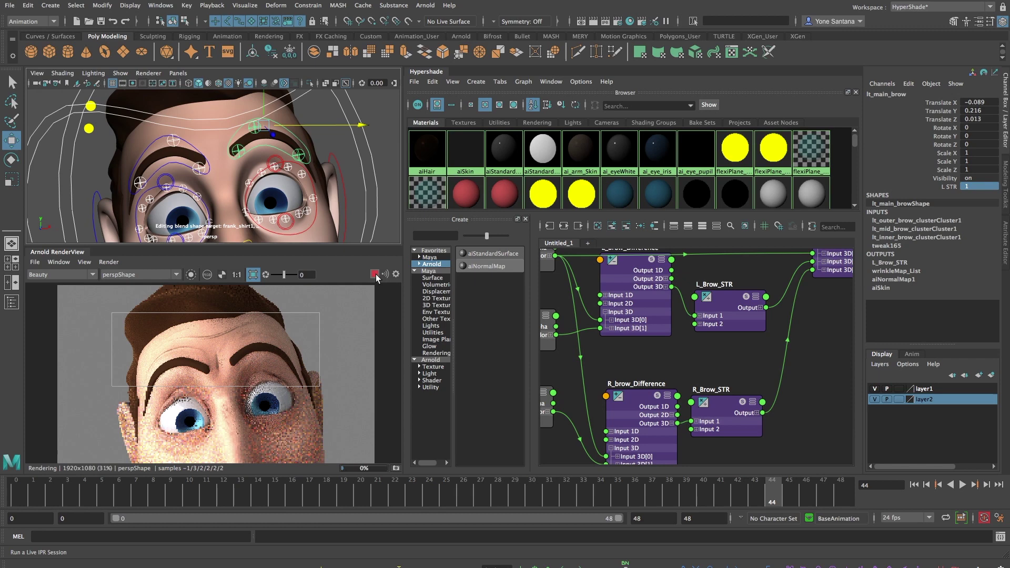
click(374, 274)
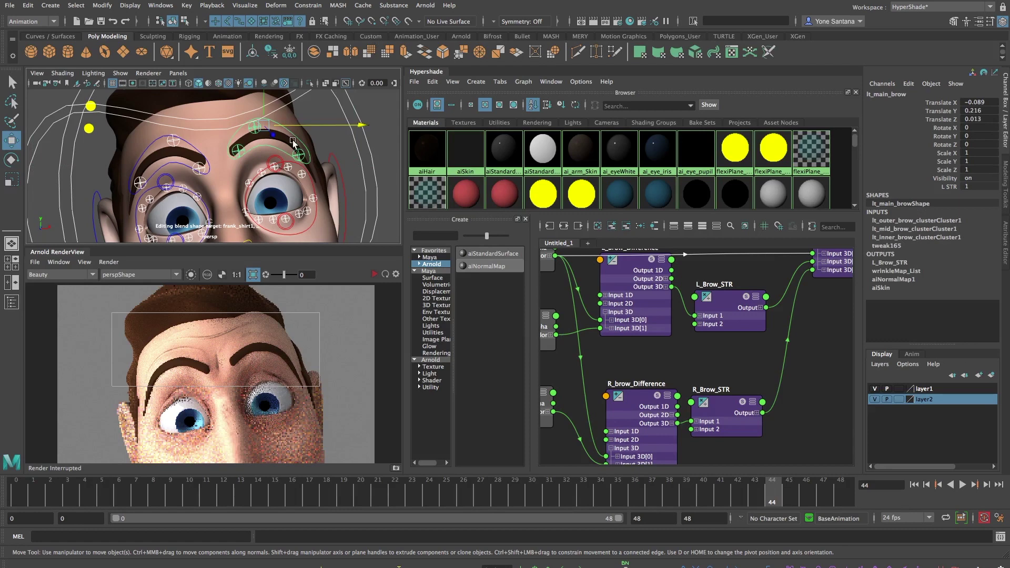
Open Set Driven Key and load lt_main_brow as both the driver and the driven object
click(53, 22)
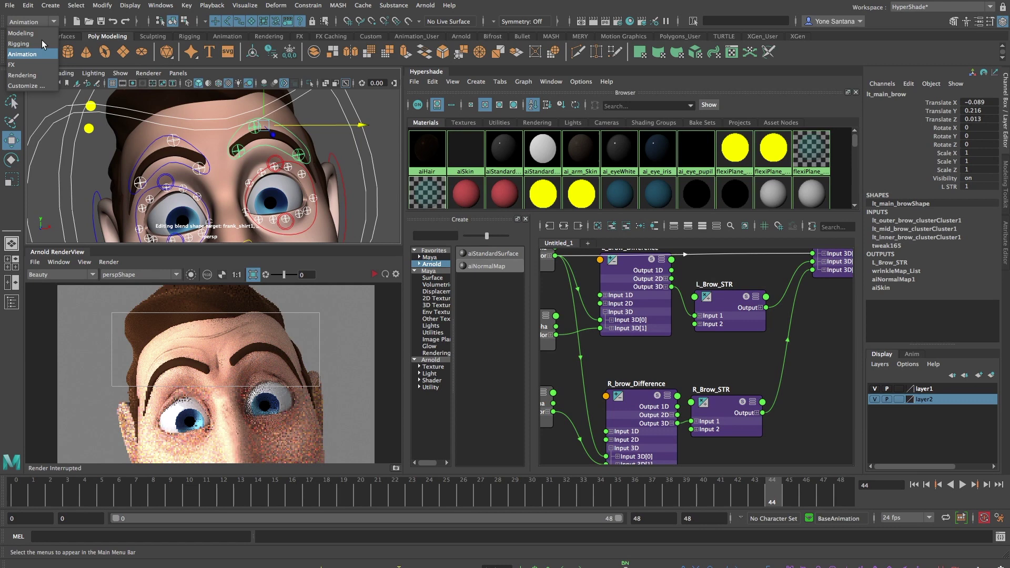
click(44, 55)
click(186, 5)
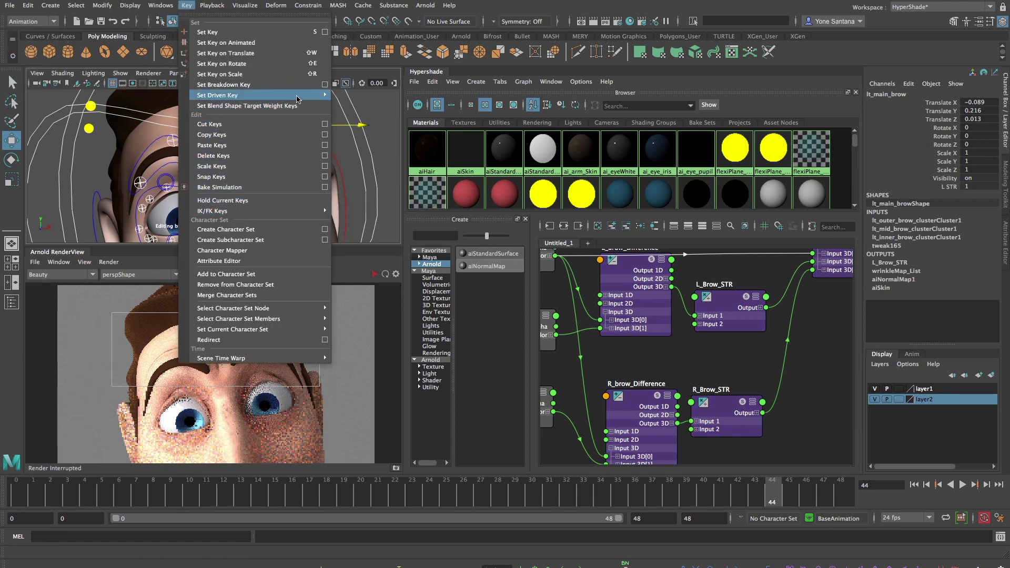
mouse_move(326, 96)
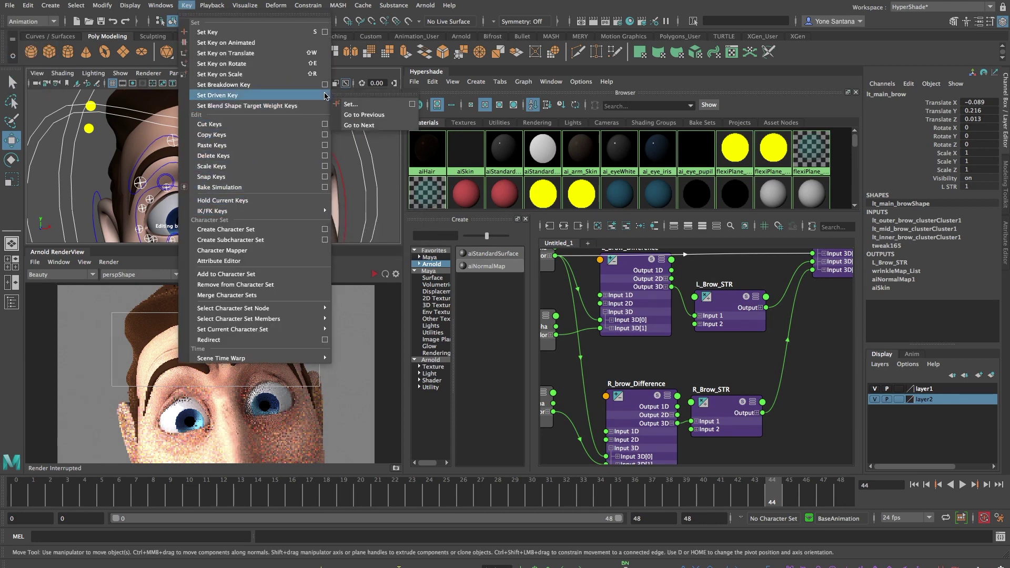
click(414, 106)
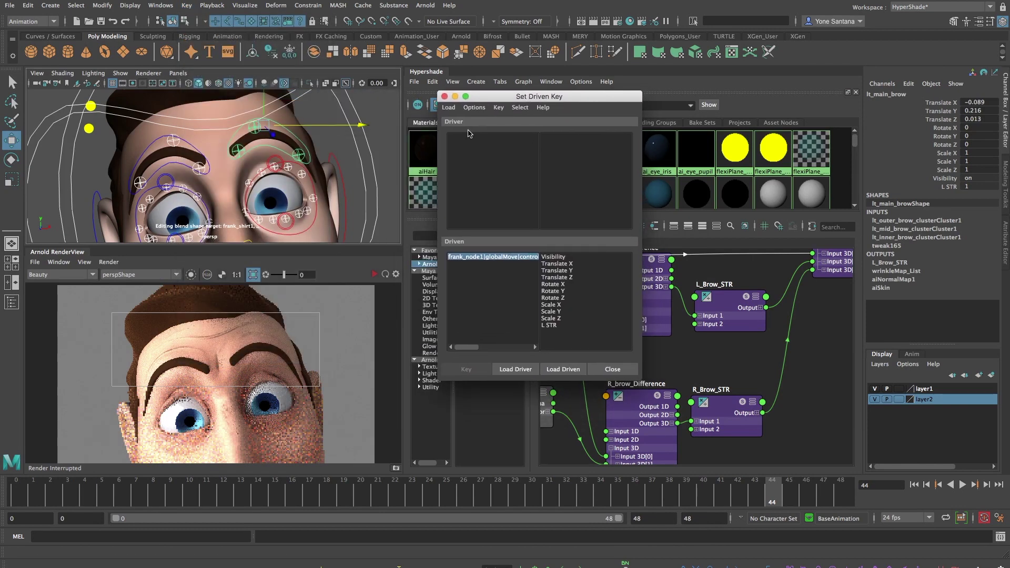
click(514, 370)
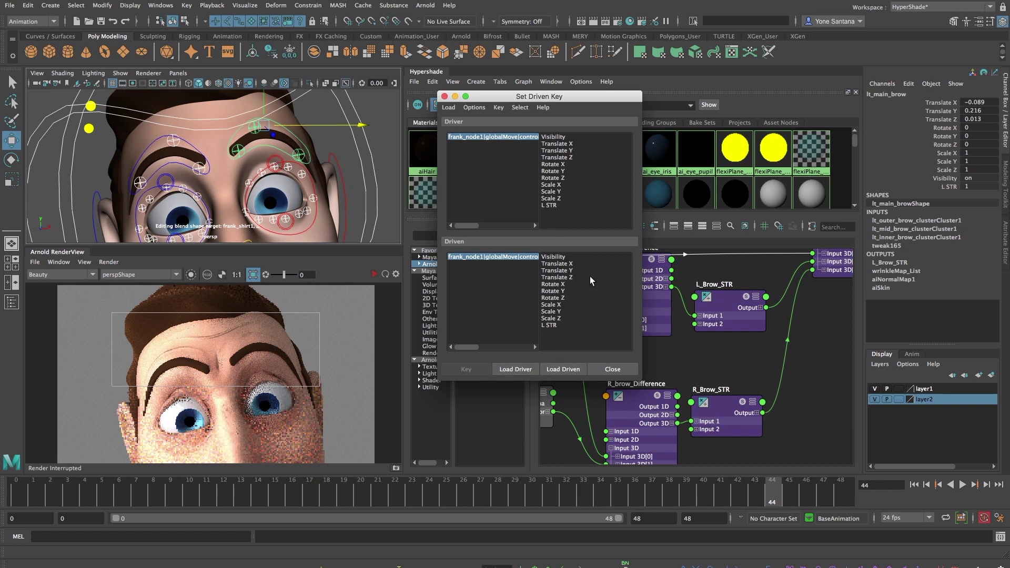
Key L STR as driven by lt_main_brow's Translate Y at the raised brow pose
click(570, 150)
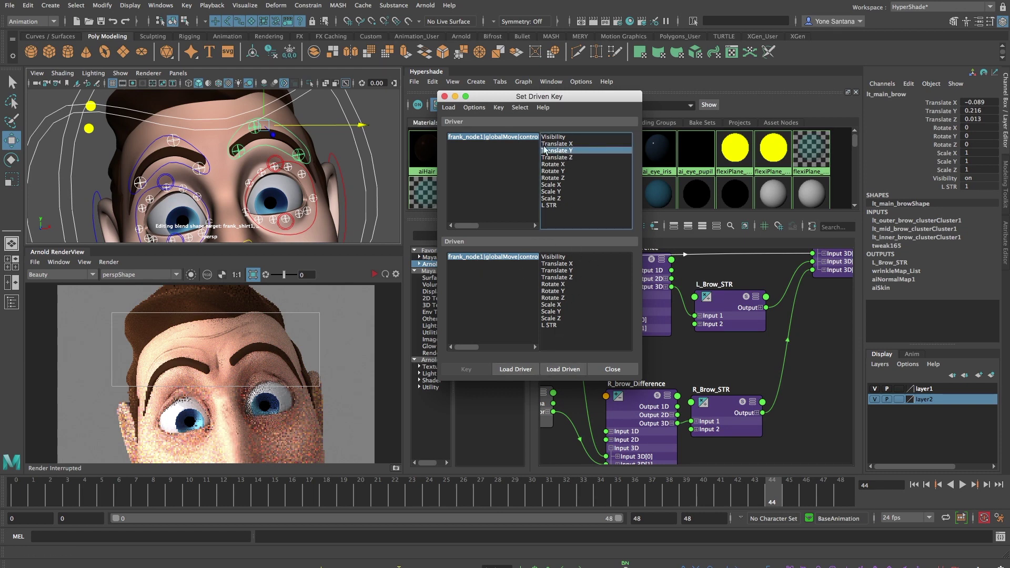
click(554, 326)
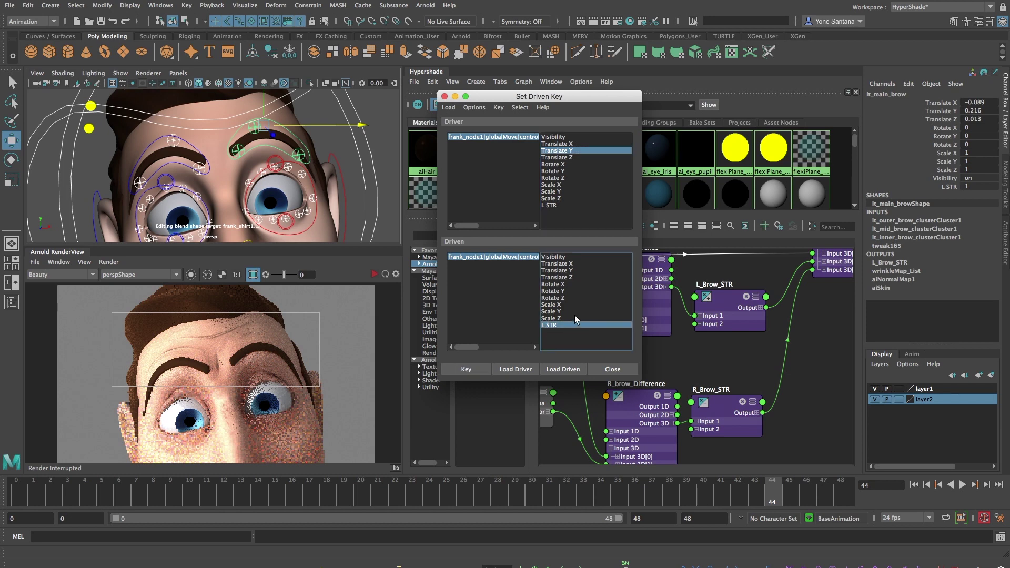
click(472, 370)
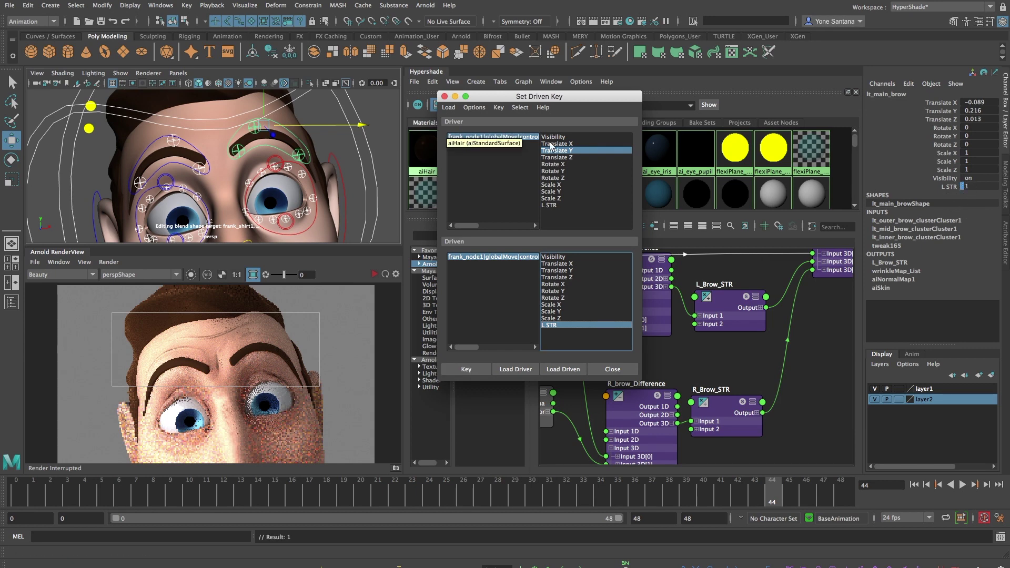
Set lt_main_brow's Translate Y and L STR both to 0, key this driven relationship, and close Set Driven Key
click(565, 153)
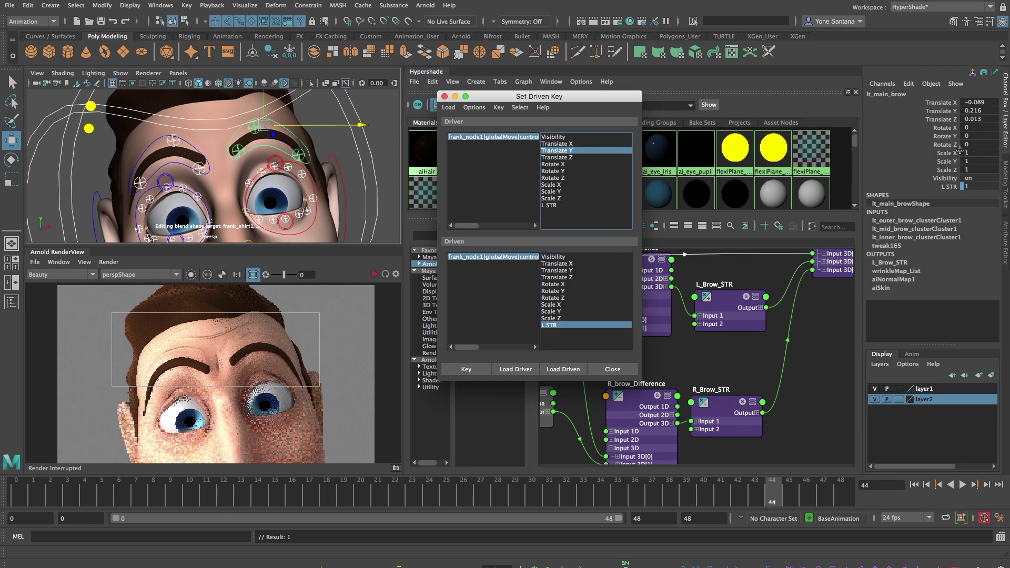
double_click(982, 111)
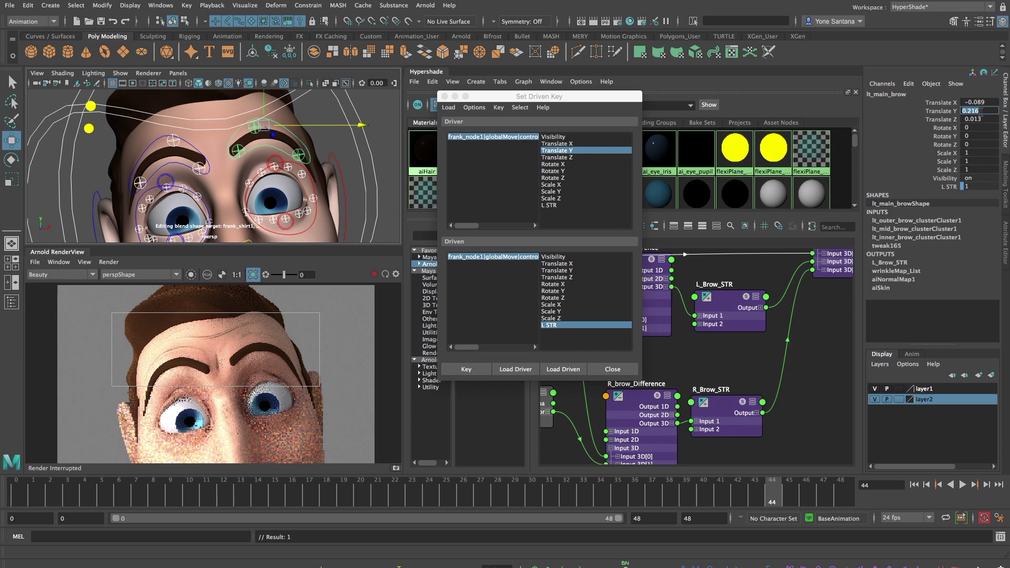
text(0)
key(Return)
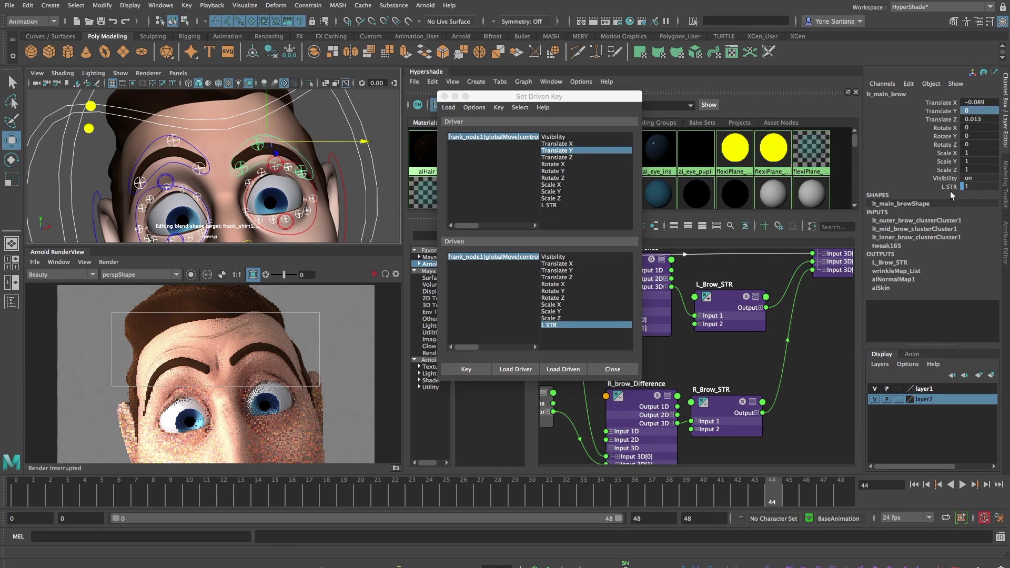
double_click(976, 186)
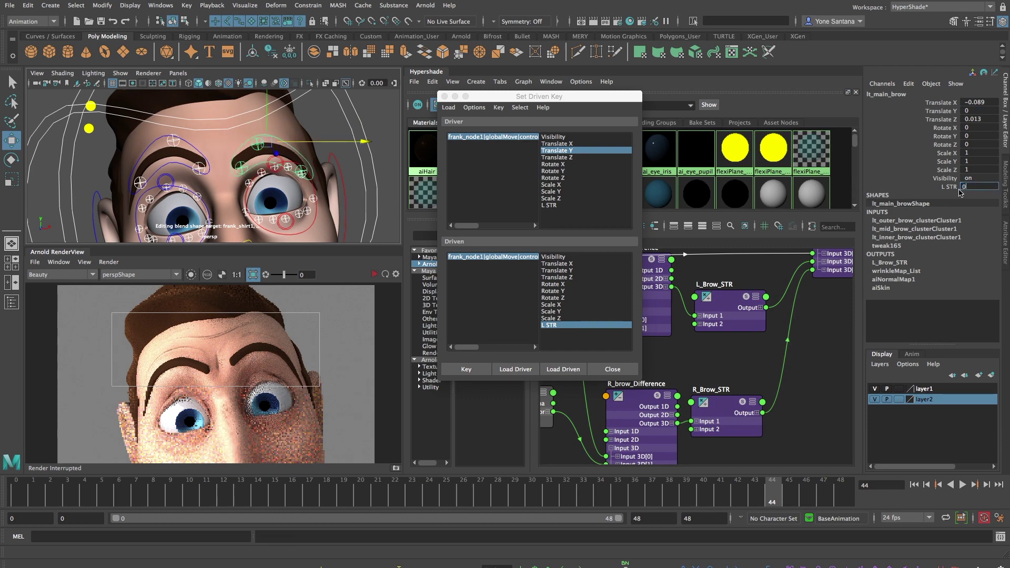
key(Return)
click(478, 370)
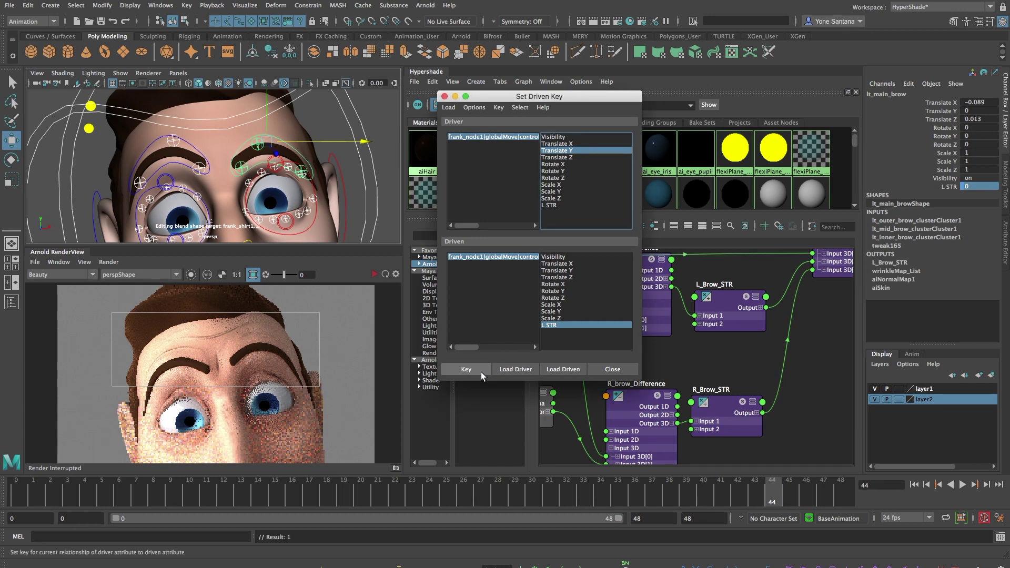
click(445, 96)
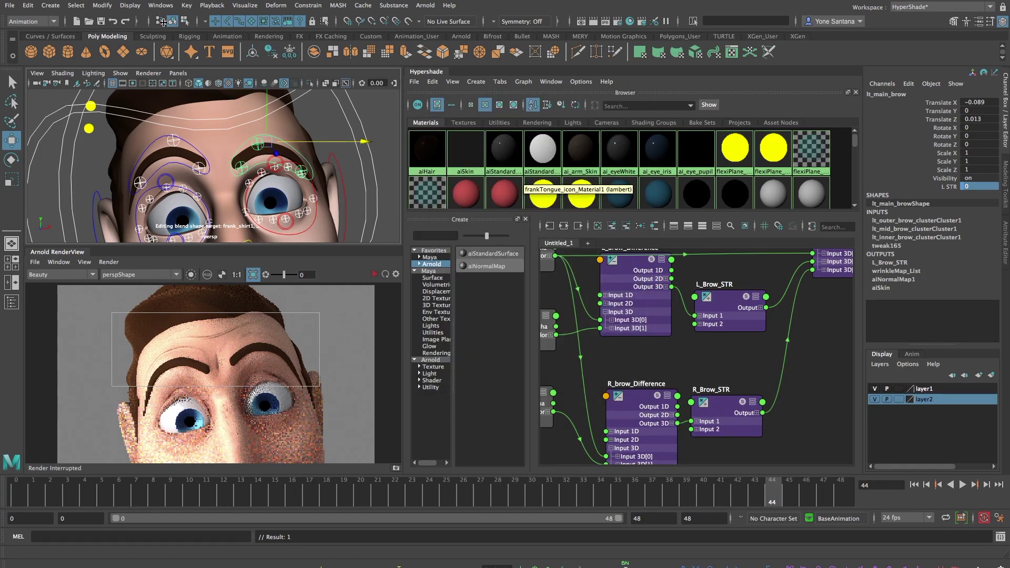
Open the Graph Editor and make the tangents of both keys on lt_main_brow's L STR curve linear
click(167, 6)
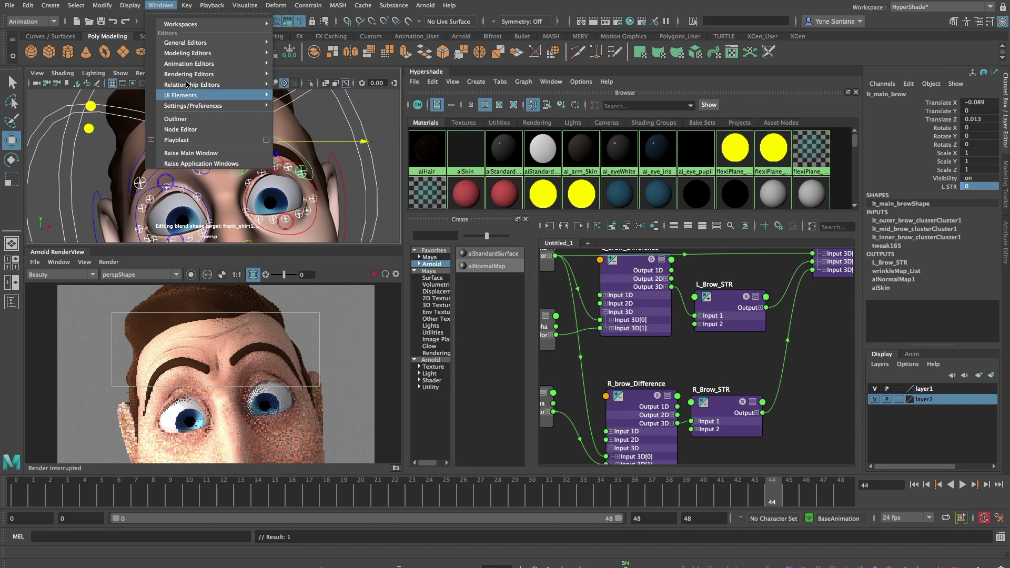
mouse_move(200, 62)
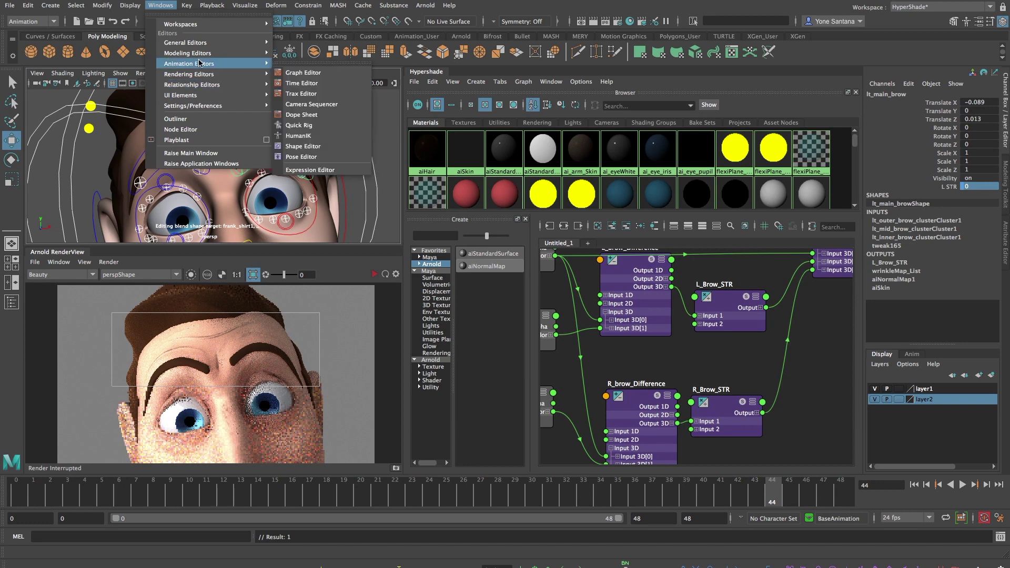
click(299, 74)
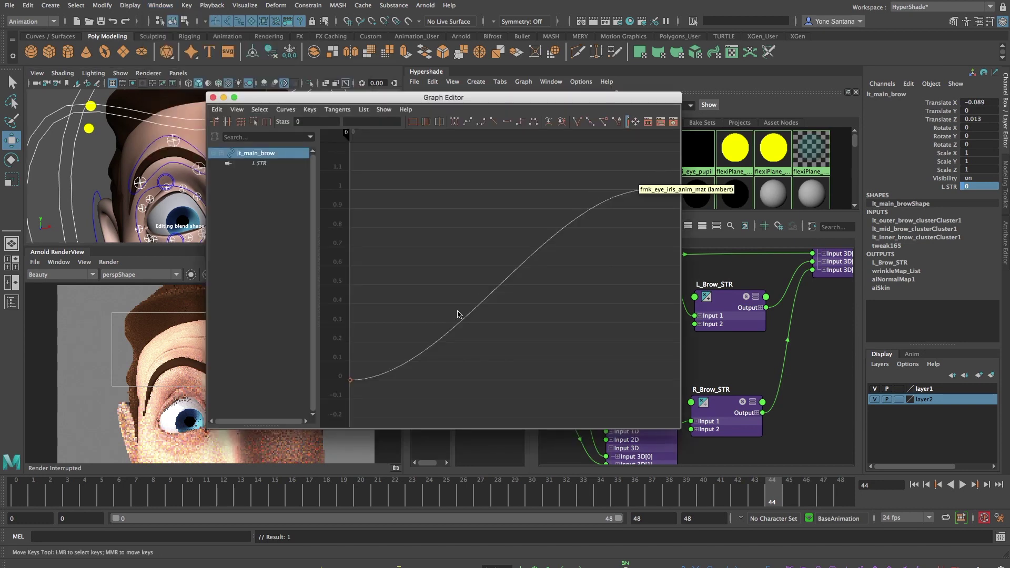
key(q)
click(347, 382)
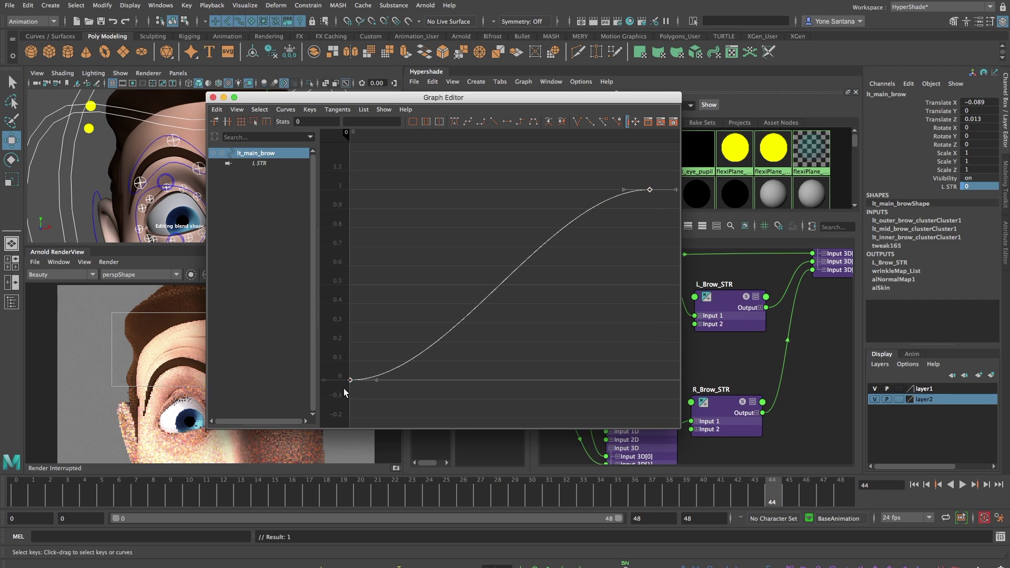
click(494, 122)
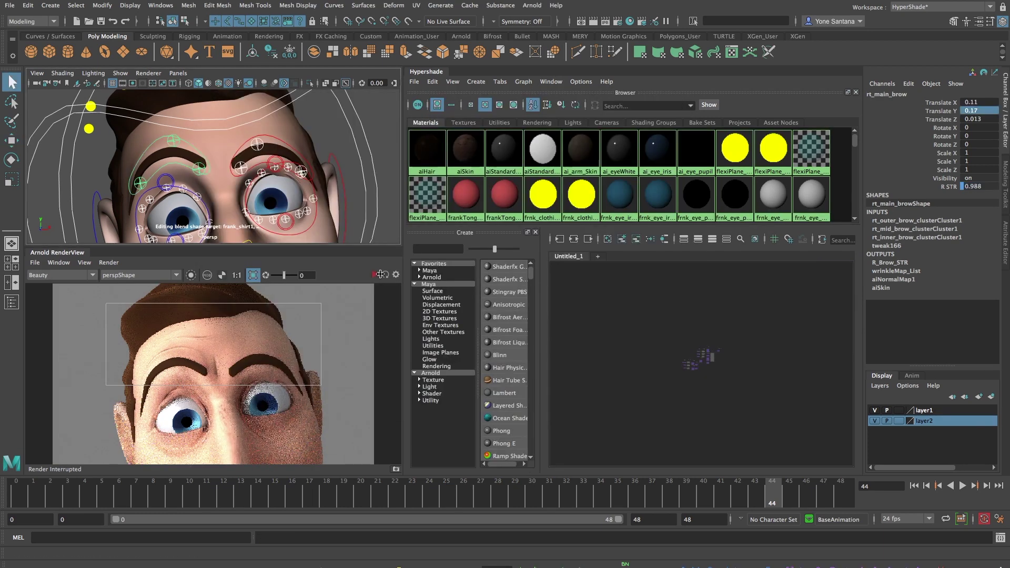
Start a live Arnold render and raise lt_main_brow in two stages to a Translate Y of about 0.24 to test the wrinkles
click(373, 276)
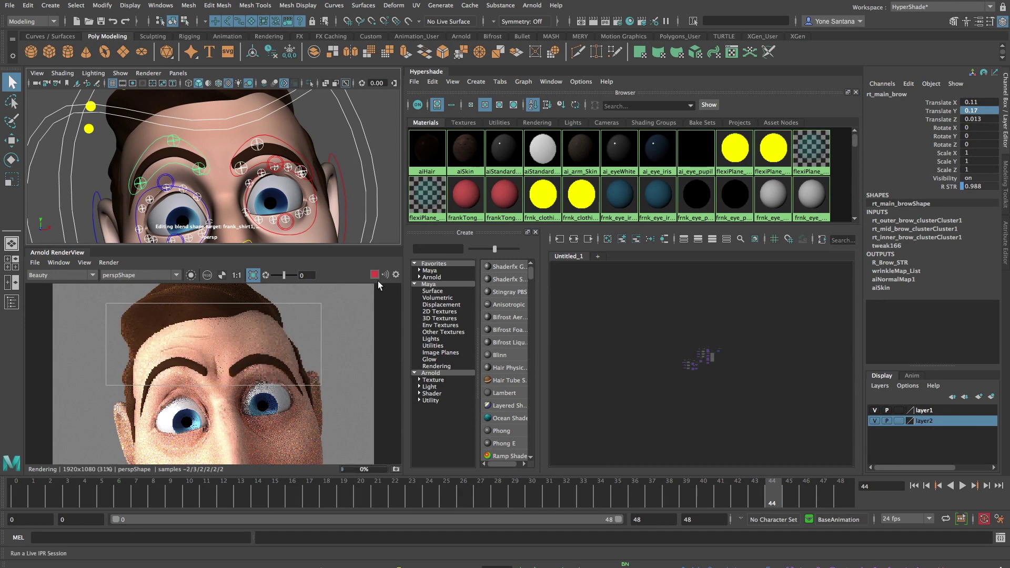
click(270, 140)
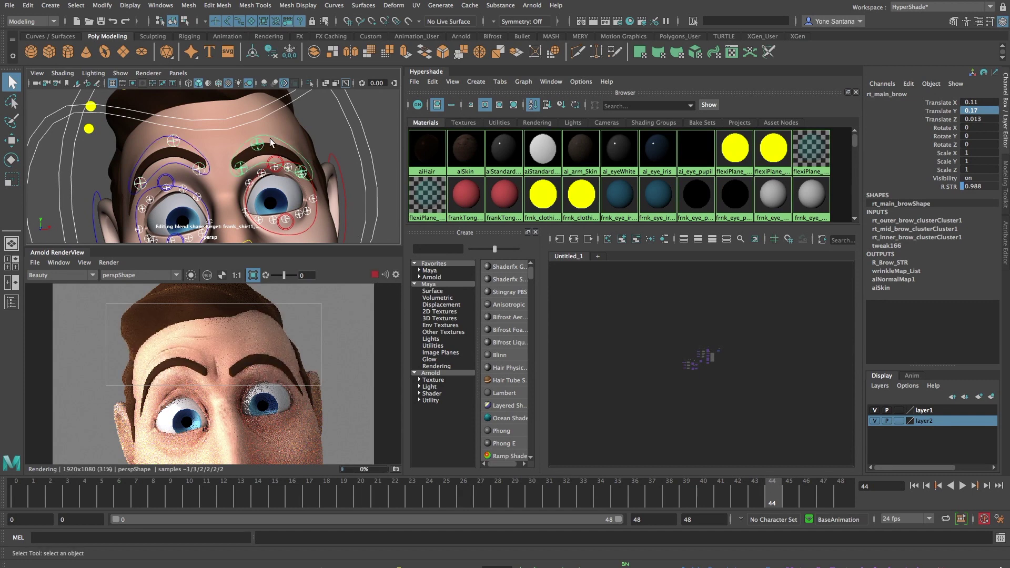
key(w)
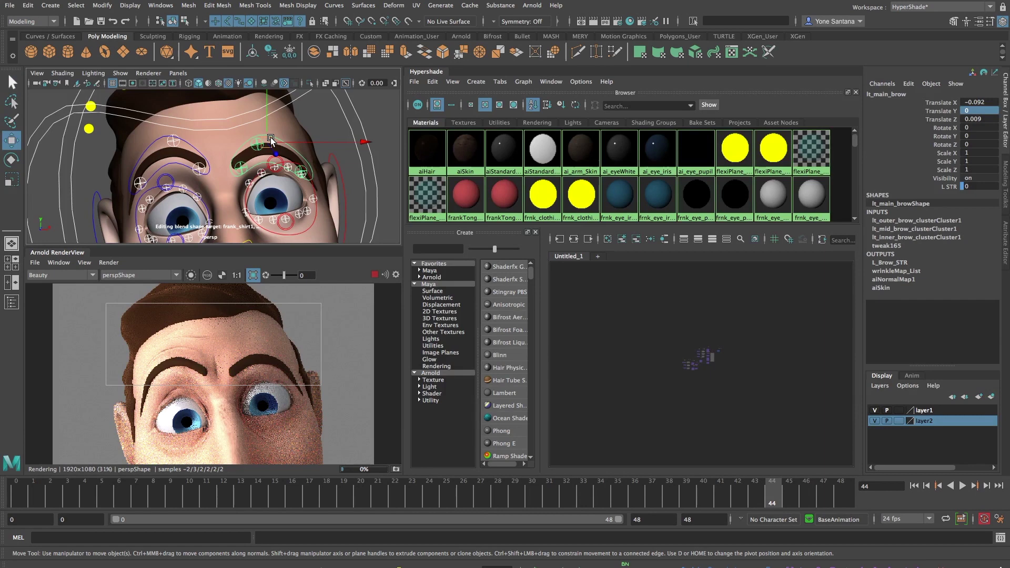
mouse_move(263, 126)
mouse_down()
mouse_move(266, 90)
mouse_move(266, 114)
mouse_up()
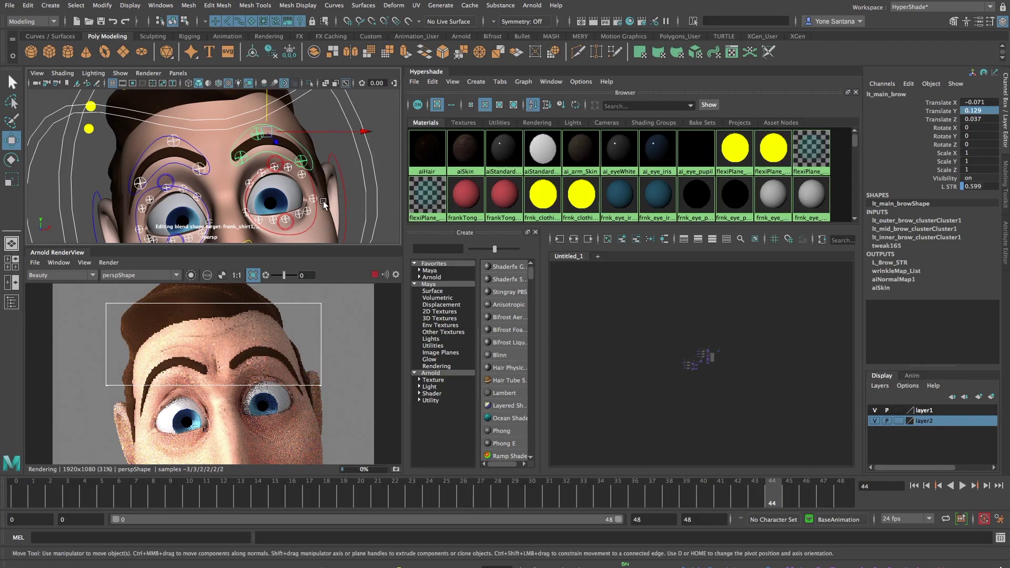
drag(266, 99, 267, 90)
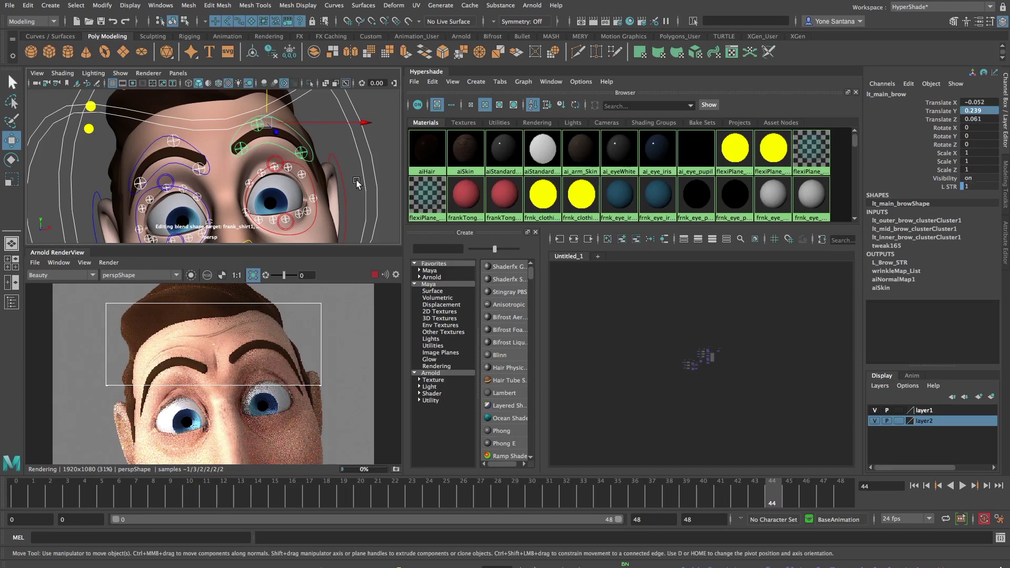
Select both main brow controls, lower, raise and lower them again to test the wrinkles, and stop the live render
click(160, 139)
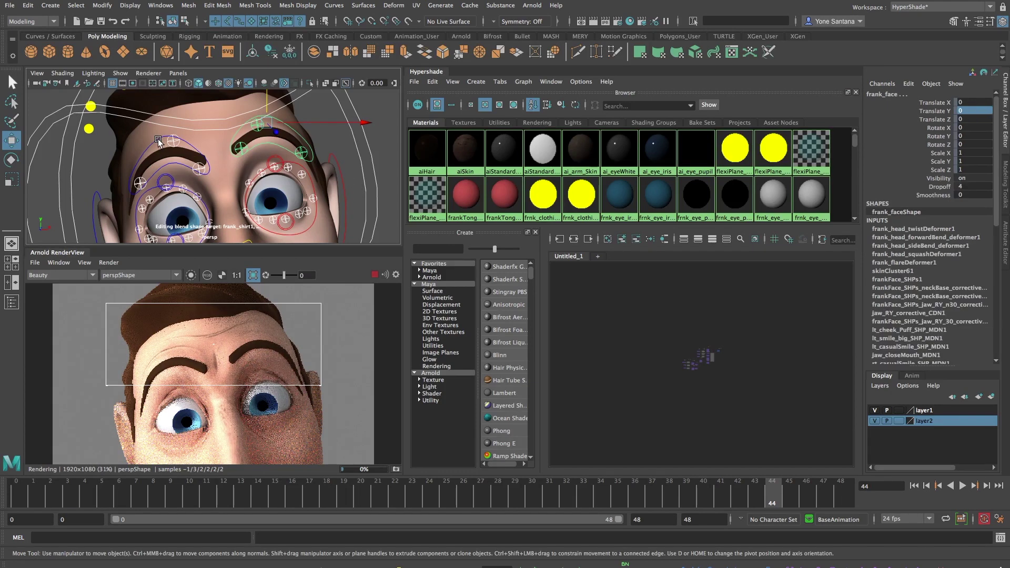
click(160, 137)
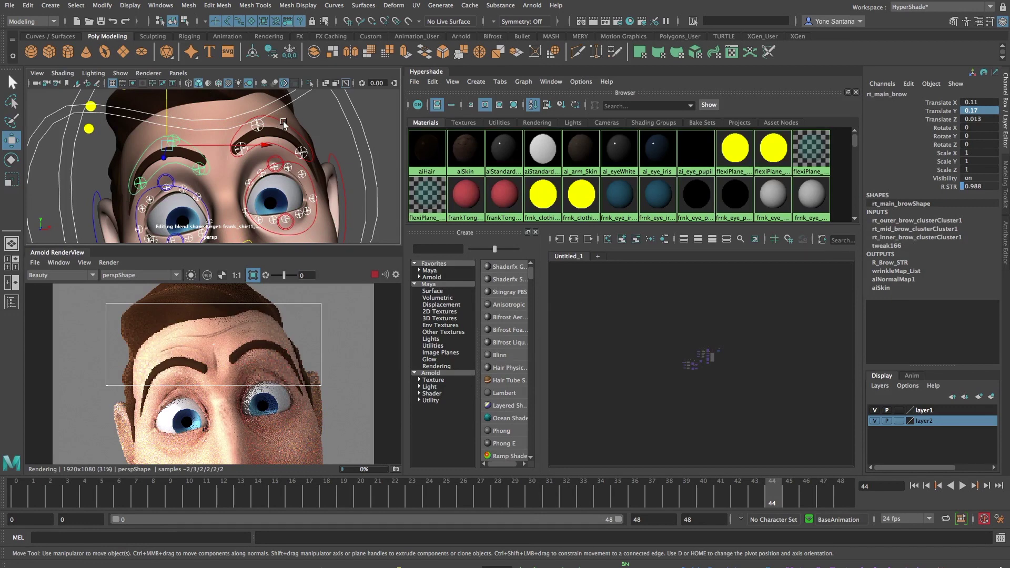
click(257, 121)
drag(266, 100, 265, 111)
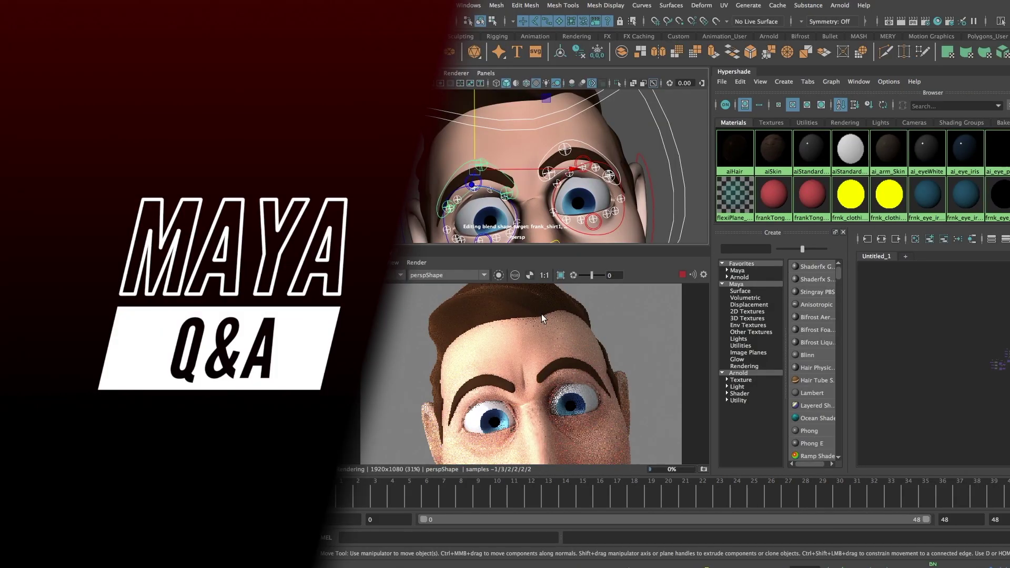
drag(474, 132, 476, 91)
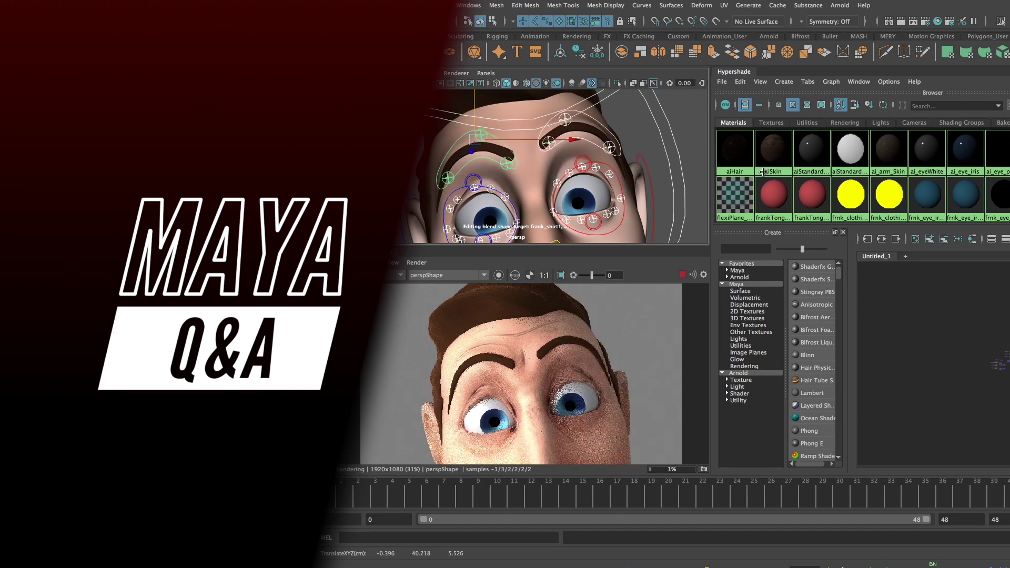
drag(475, 94, 478, 156)
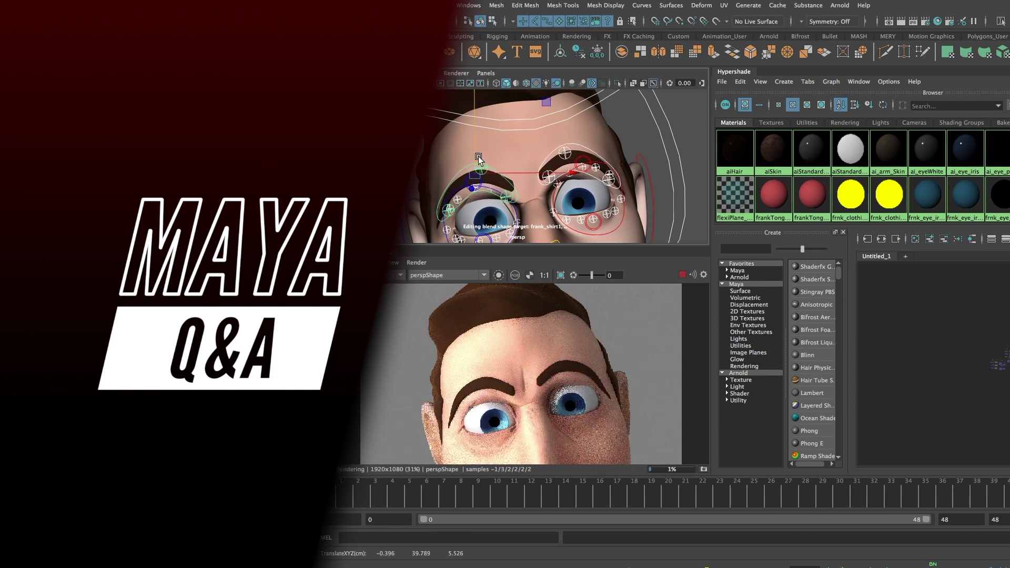
click(682, 275)
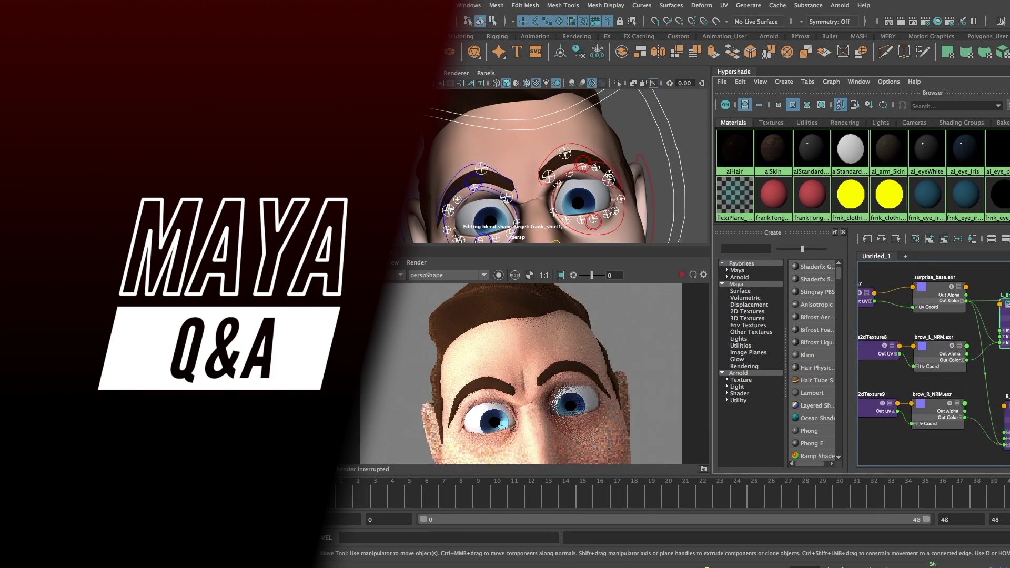
Hide the rig controls and solo the surprise_base.exr, brow_L_NRM.exr and brow_R_NRM.exr textures in turn to compare them on the face
click(549, 125)
key(alt+1)
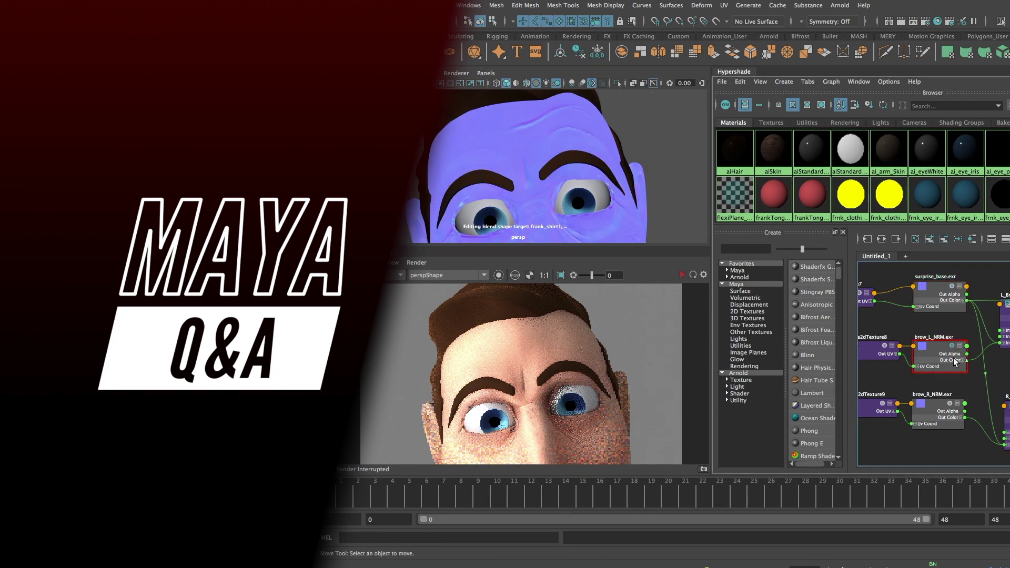
click(951, 345)
click(940, 269)
scroll(991, 337, down, 5)
scroll(985, 336, up, 5)
click(938, 281)
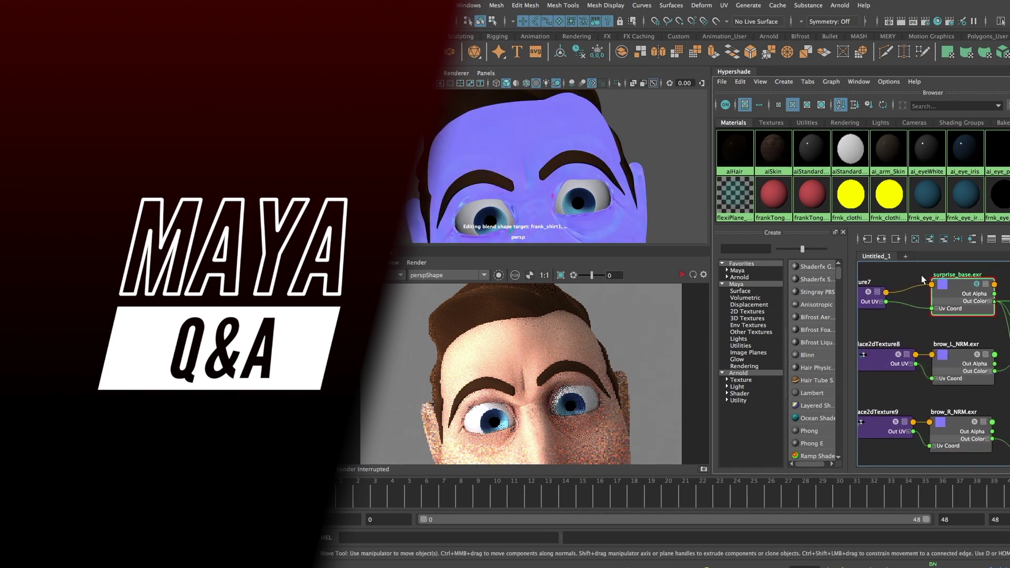
click(973, 353)
click(972, 425)
Solo the wrinkleMap_List node to preview the combined normal map on the face
scroll(1002, 392, down, 4)
scroll(1002, 326, up, 5)
click(1005, 309)
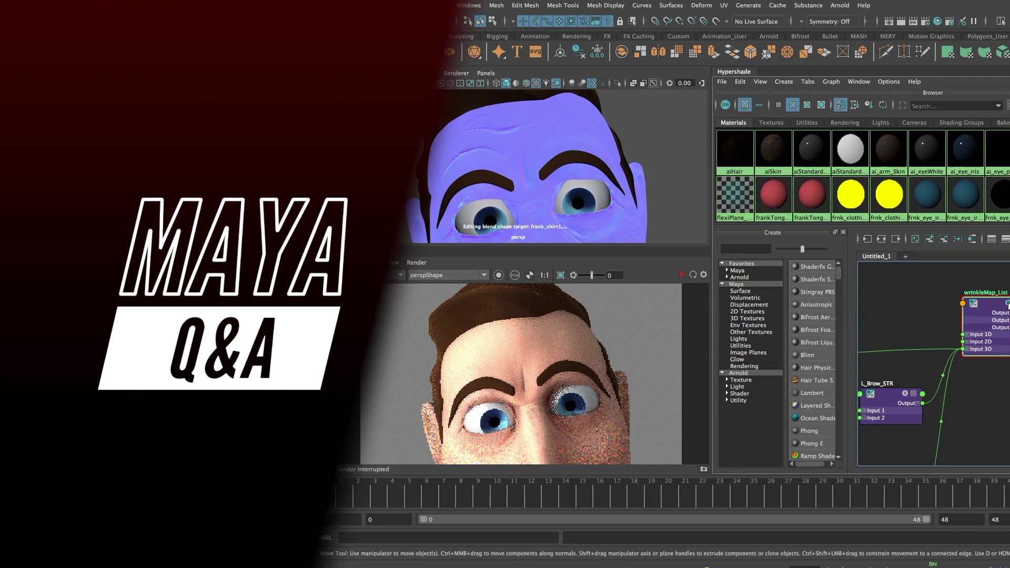
Show the rig controls, select both main brow controls, and hide the controls again to move the brows with wrinkleMap_List soloed
key(alt+1)
click(574, 144)
shift+click(495, 172)
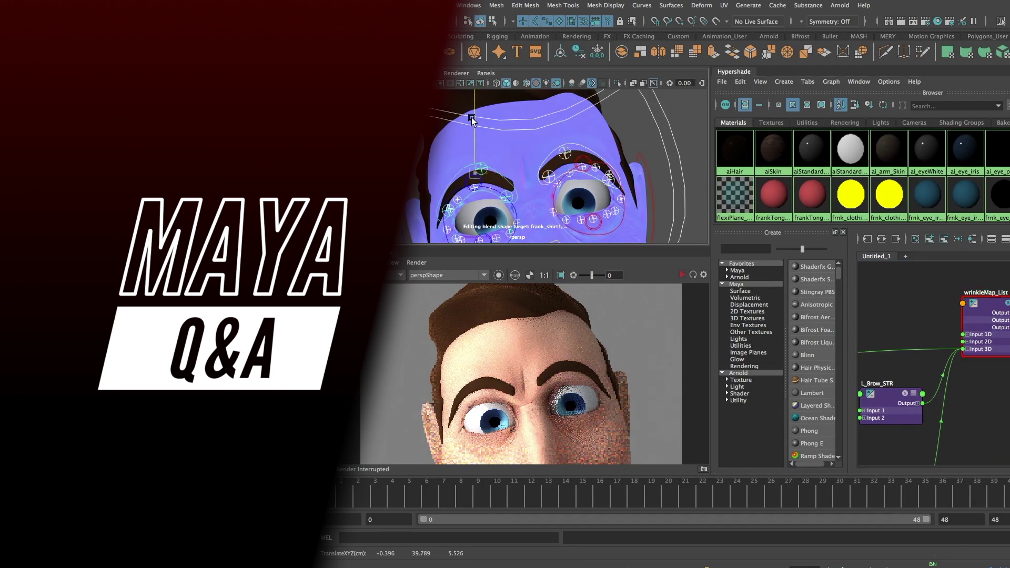
key(alt+1)
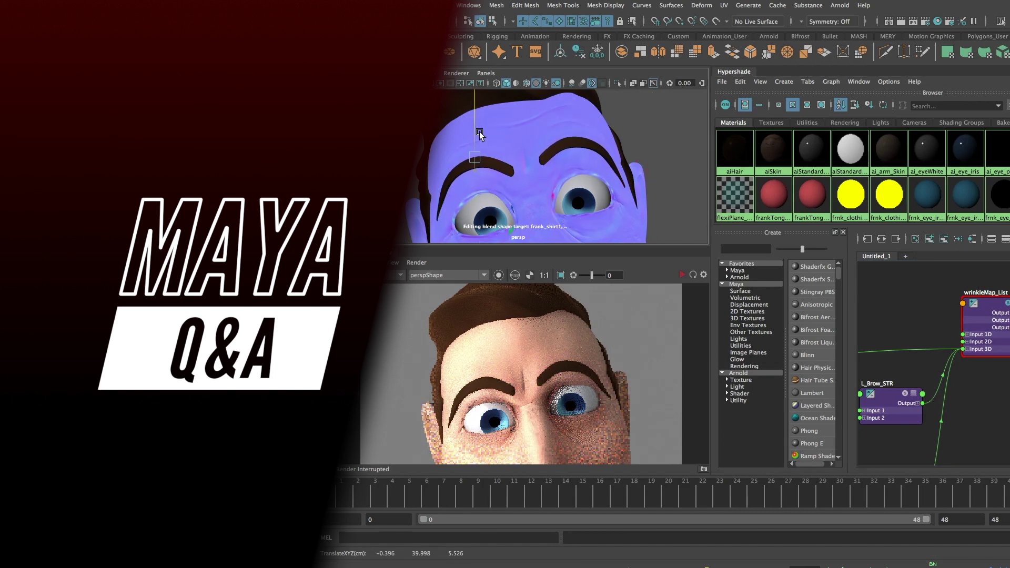